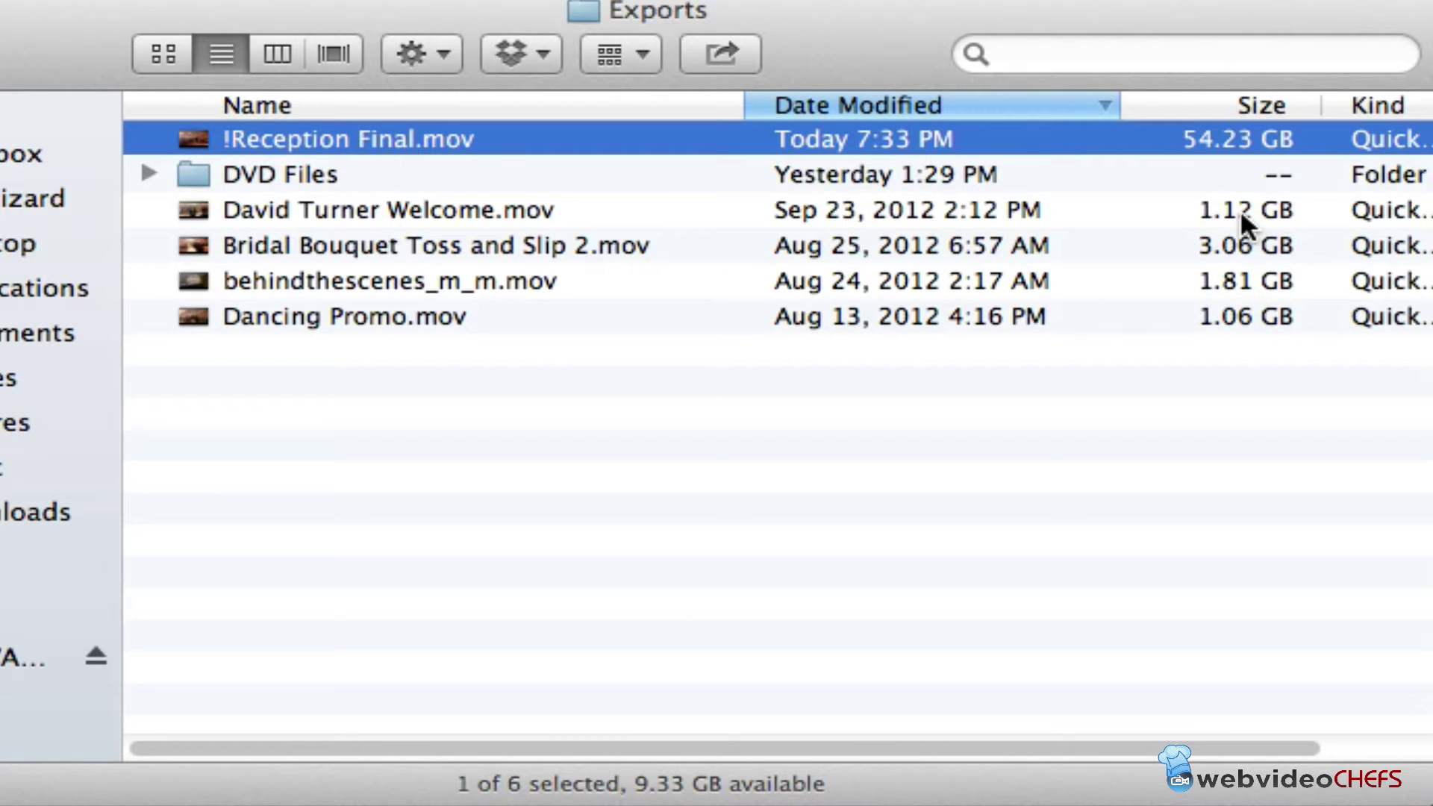
Look into the DVD Files folder, return to Exports, and check window layouts without changing anything.
double_click(306, 172)
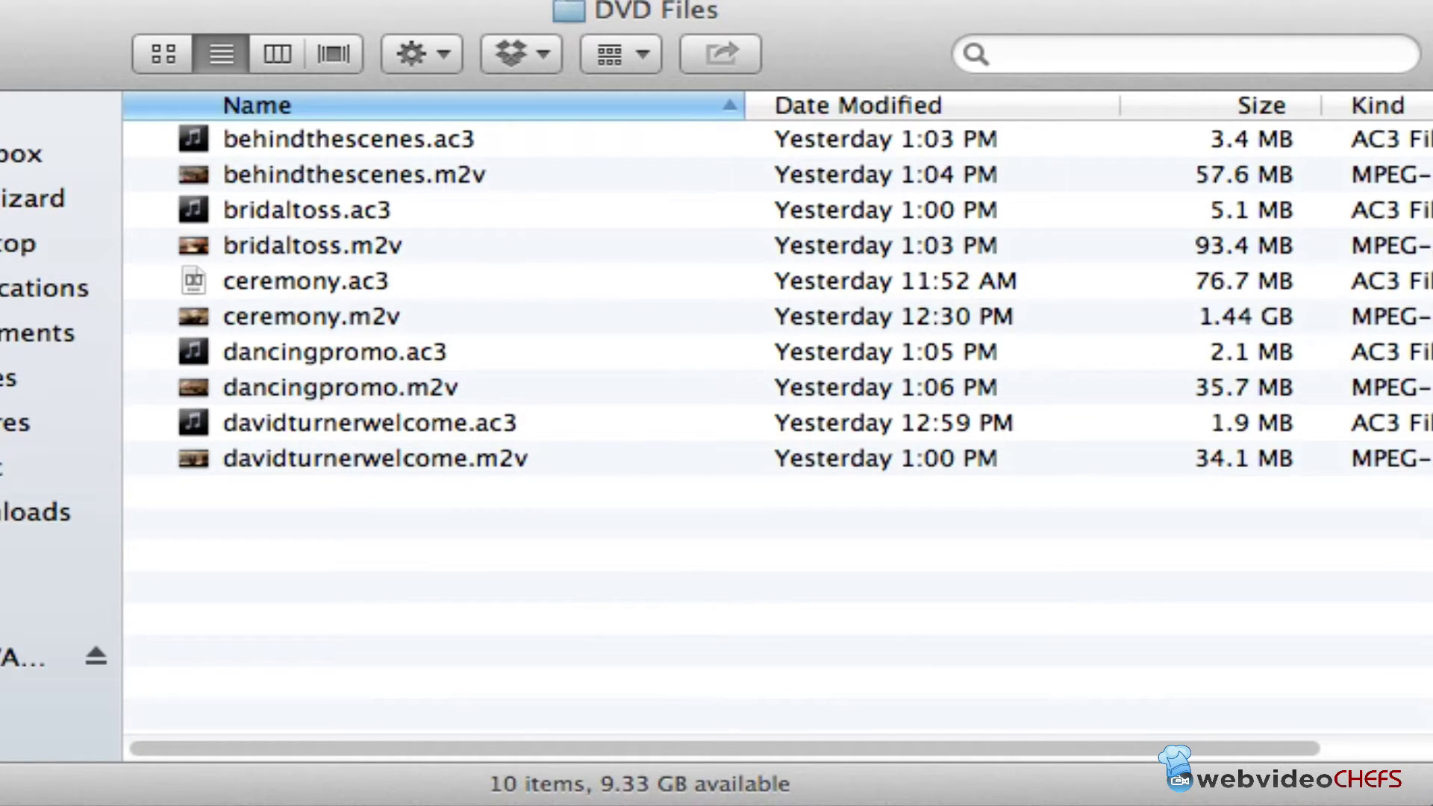
key("super+bracketleft")
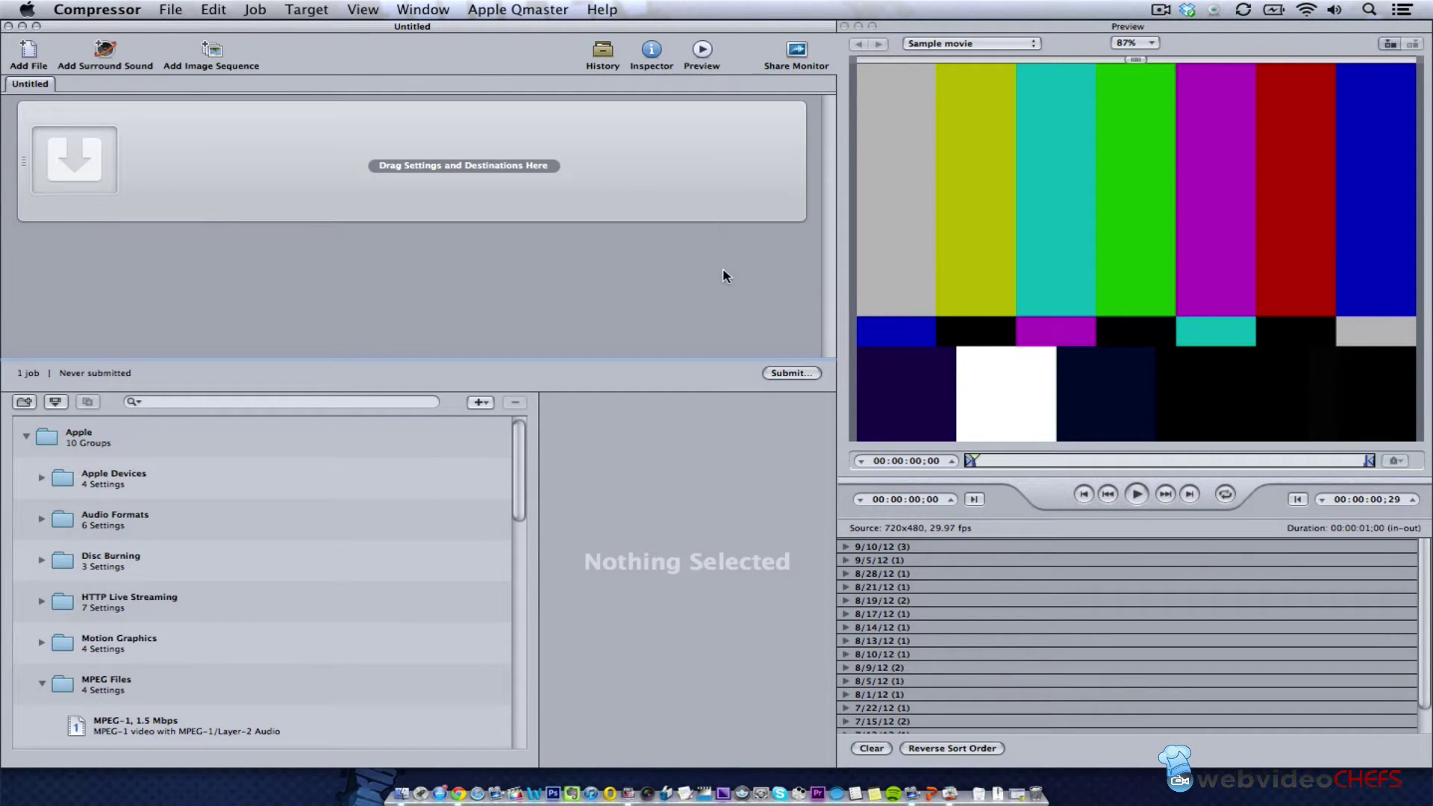
left_click(439, 9)
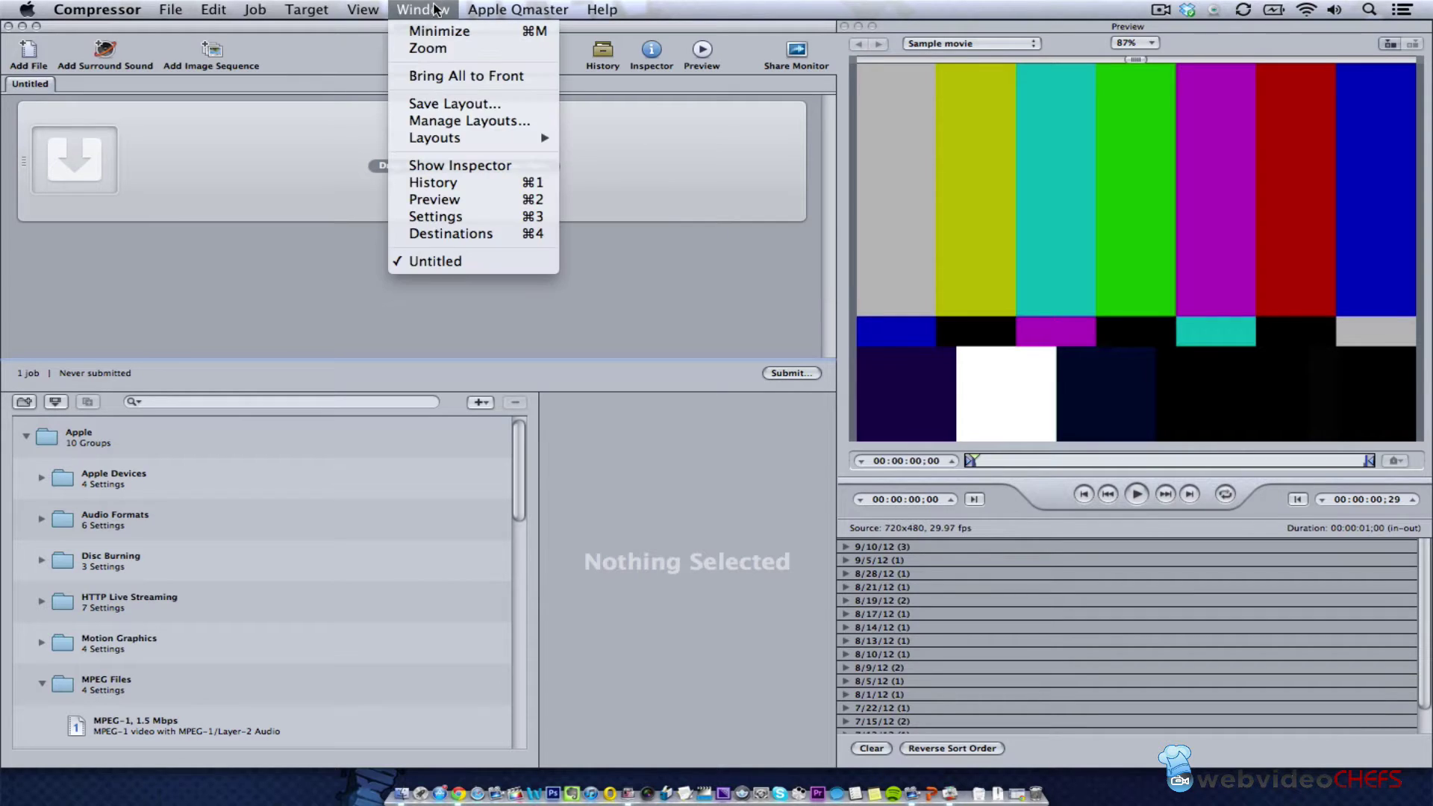
mouse_move(532, 139)
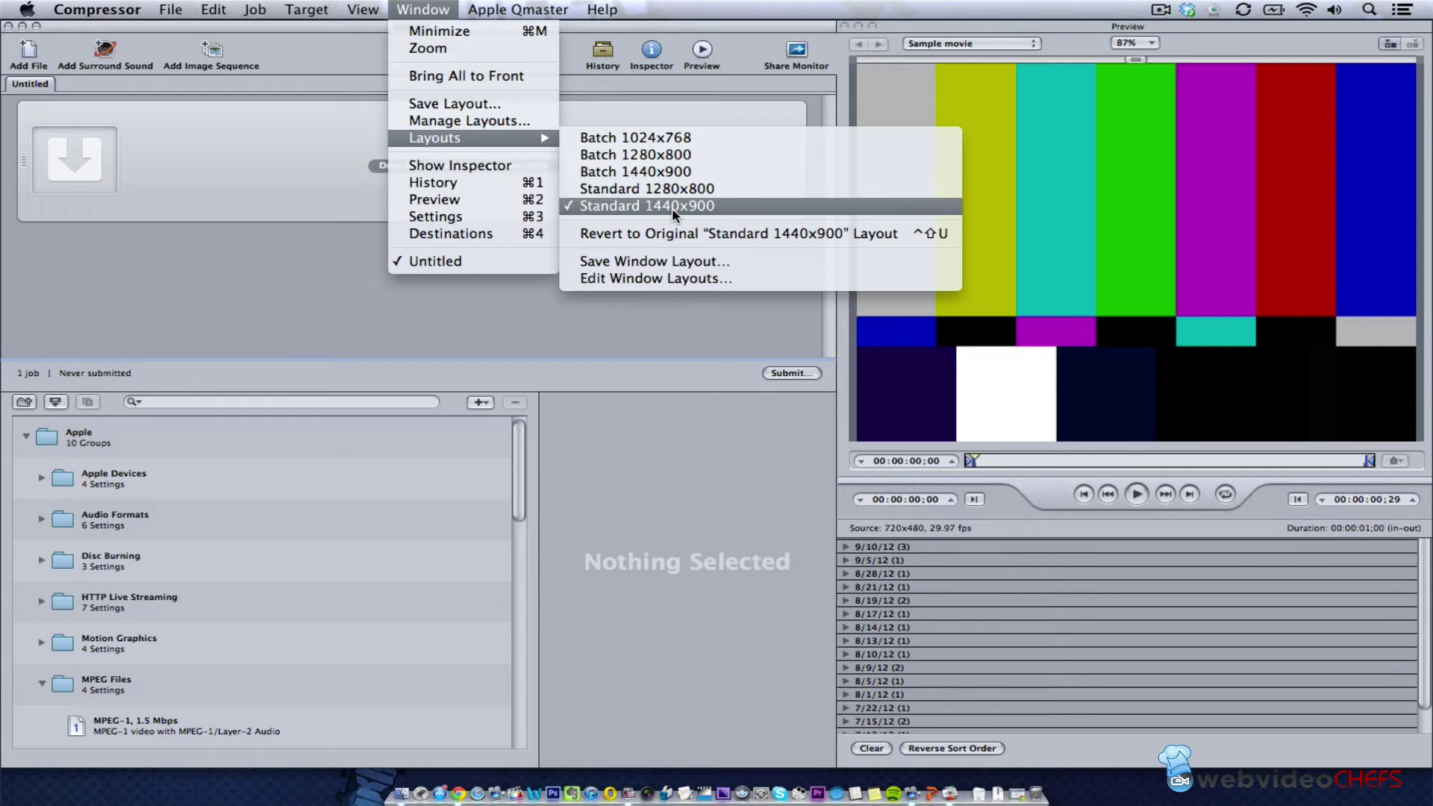
left_click(308, 294)
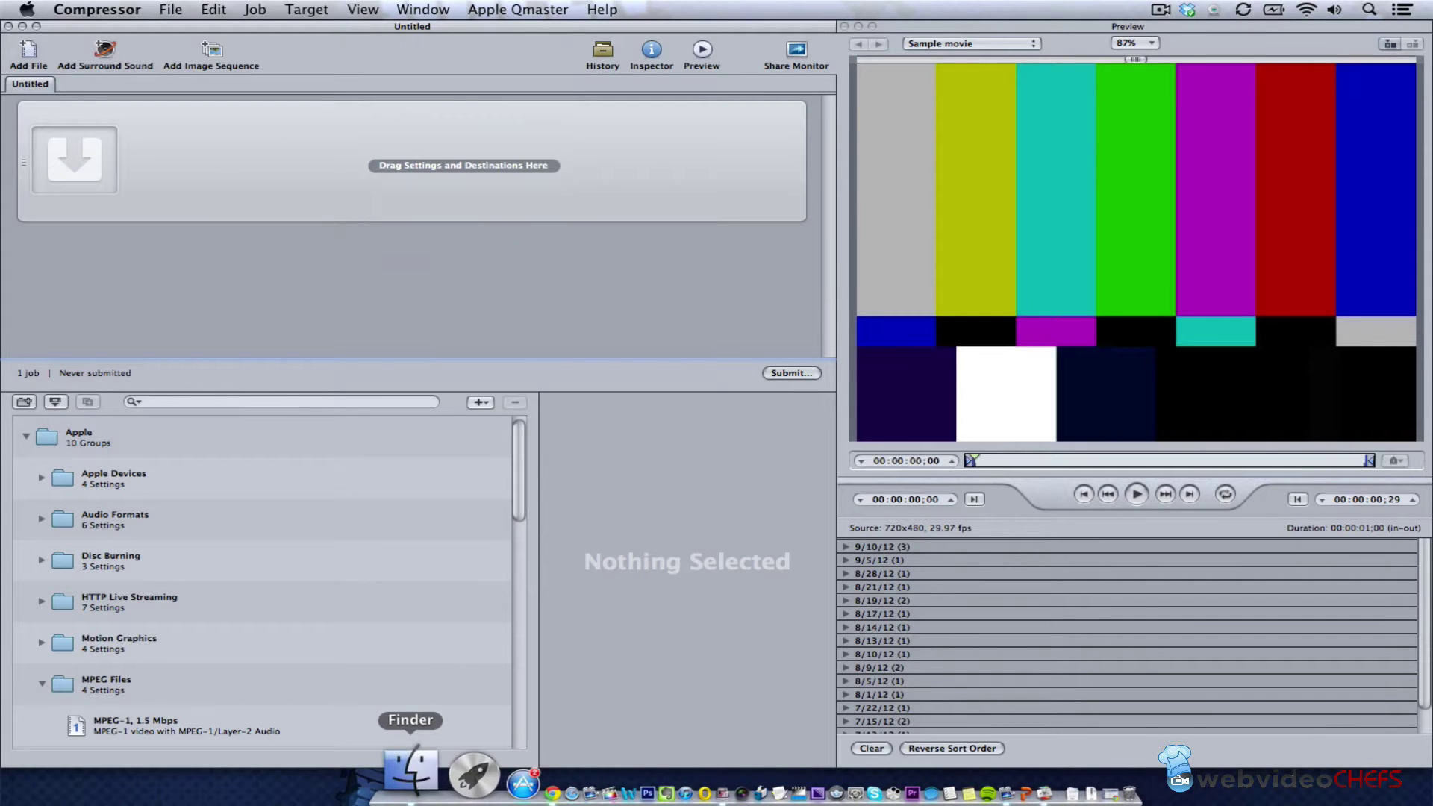
Drag !Reception Final.mov from the Finder Exports window into the batch as a job.
left_click(411, 769)
left_click_drag(278, 117, 689, 117)
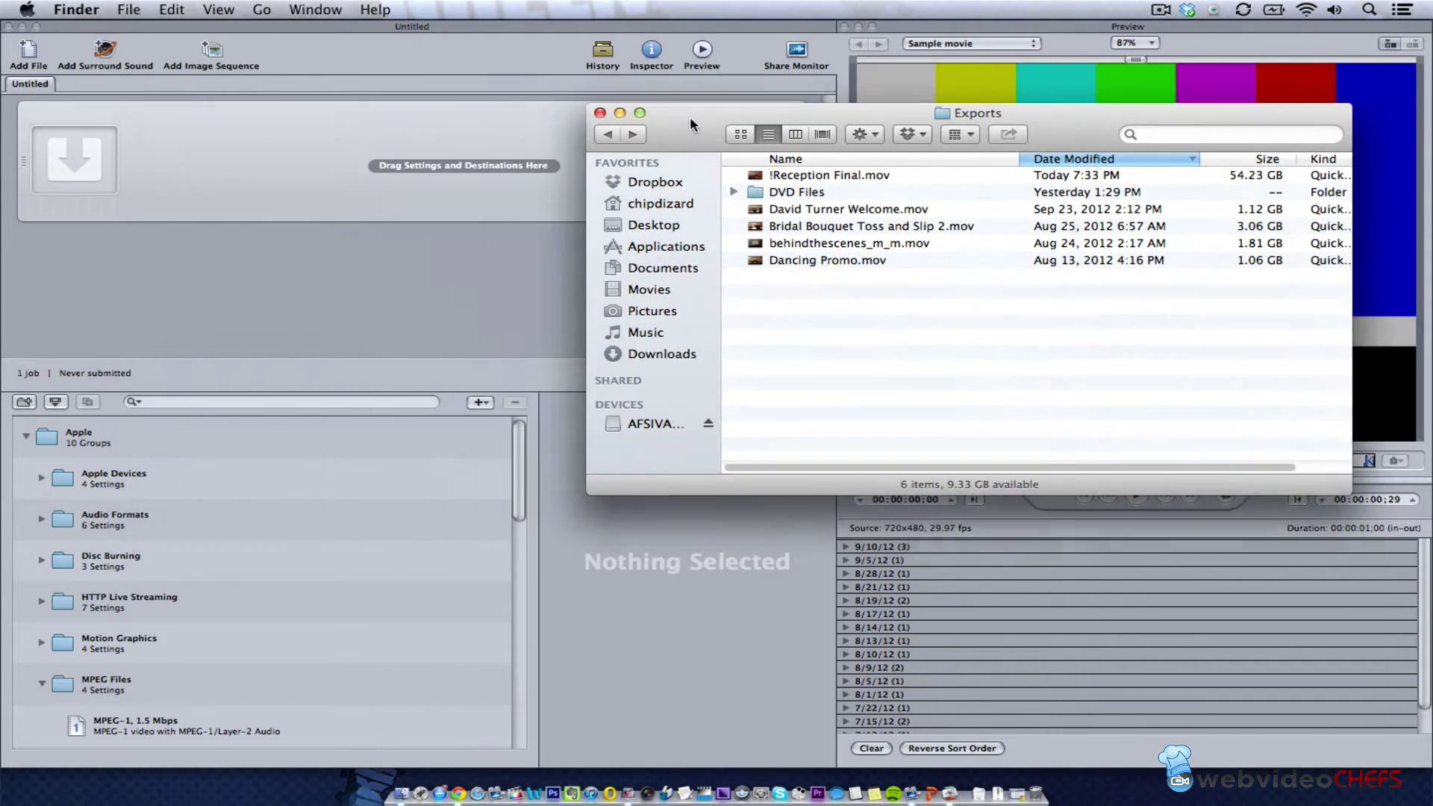
left_click_drag(878, 176, 333, 178)
left_click(11, 56)
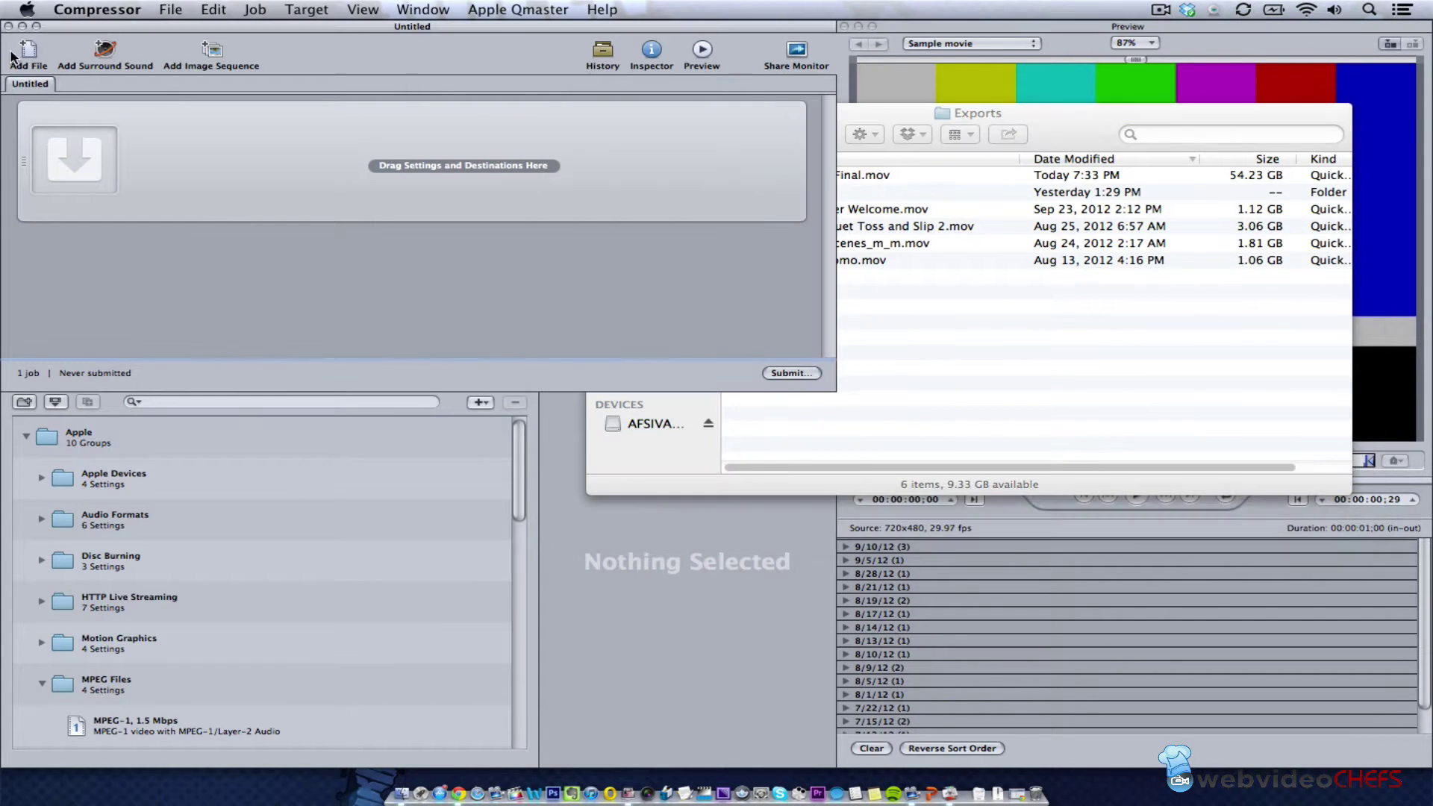
left_click(11, 56)
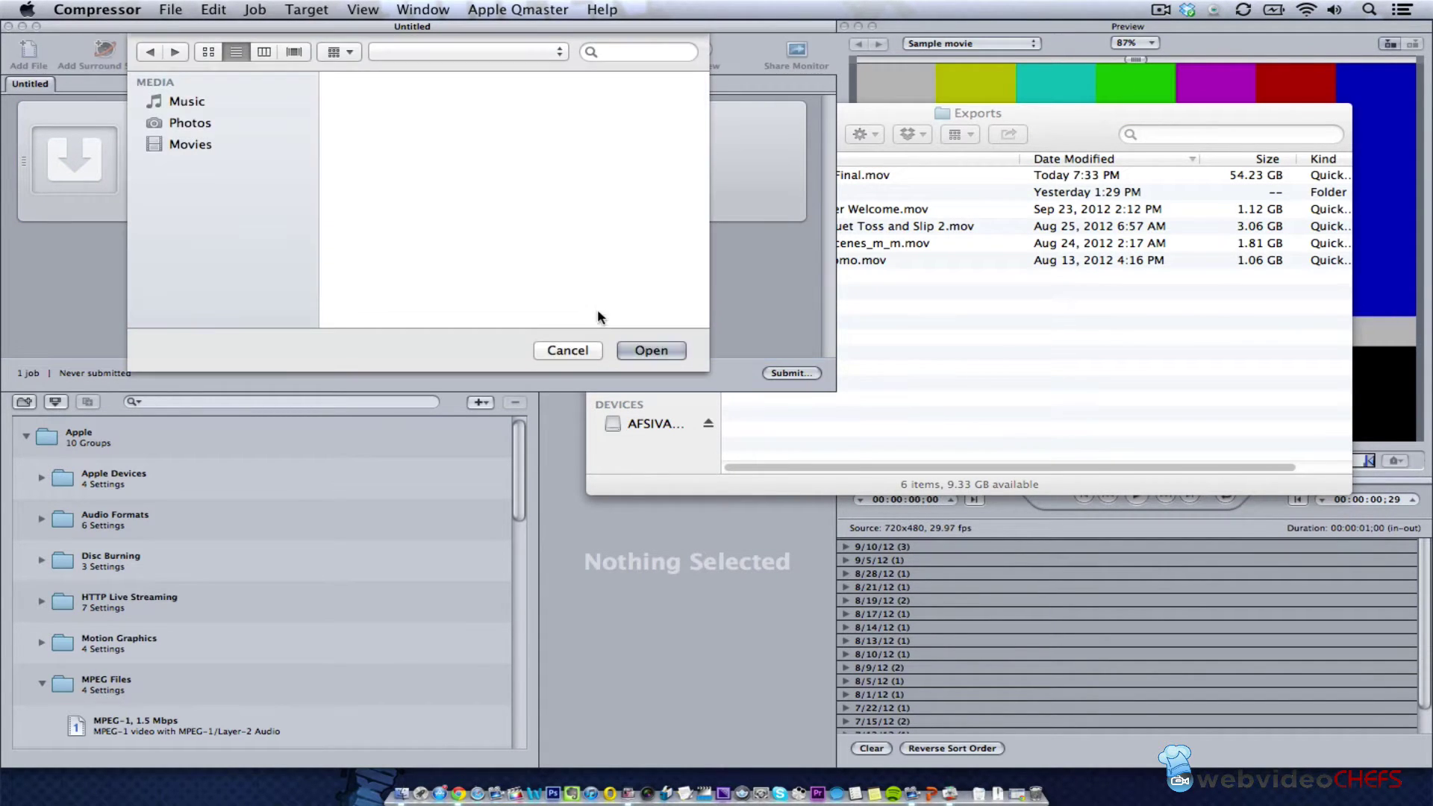
left_click(568, 350)
left_click(949, 309)
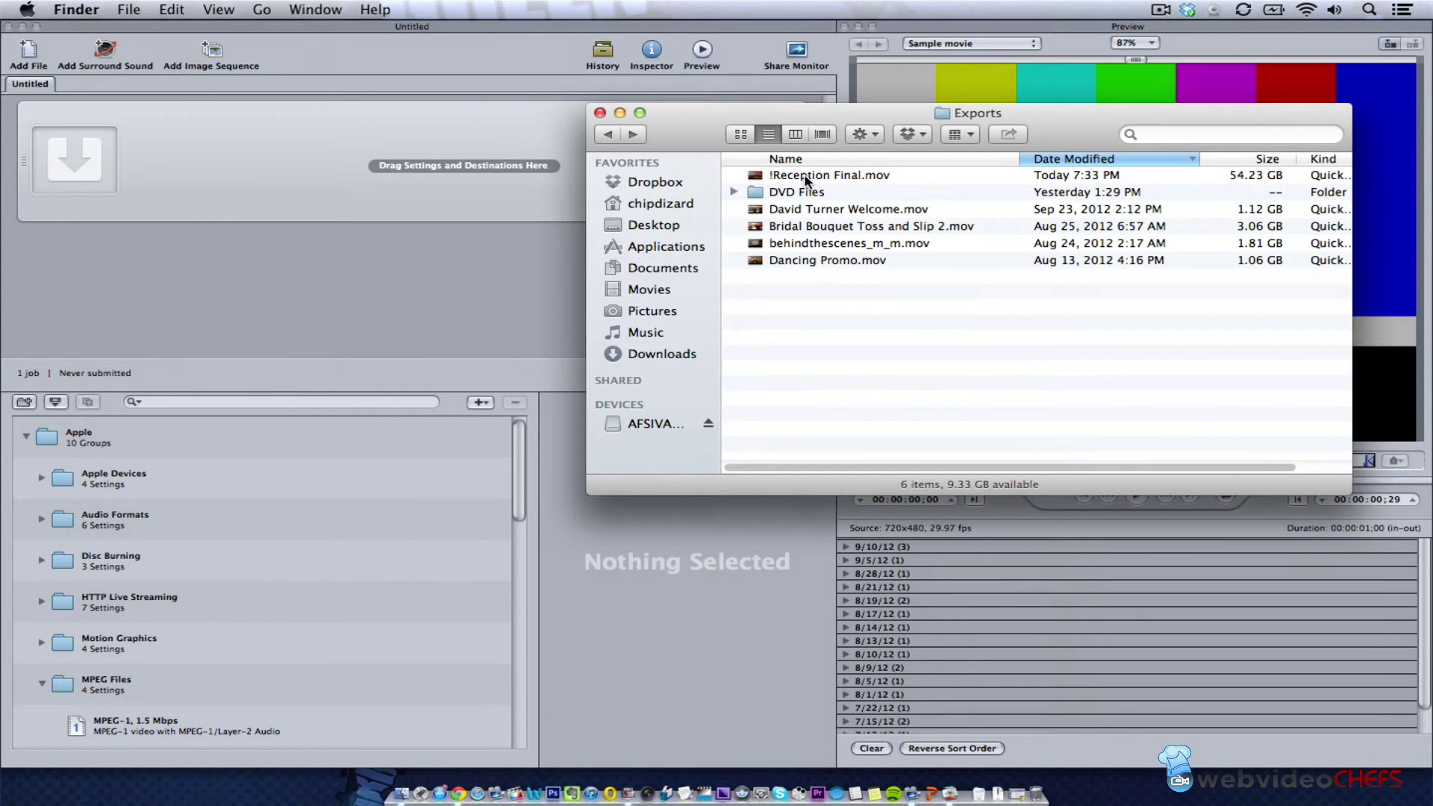
left_click_drag(805, 179, 485, 191)
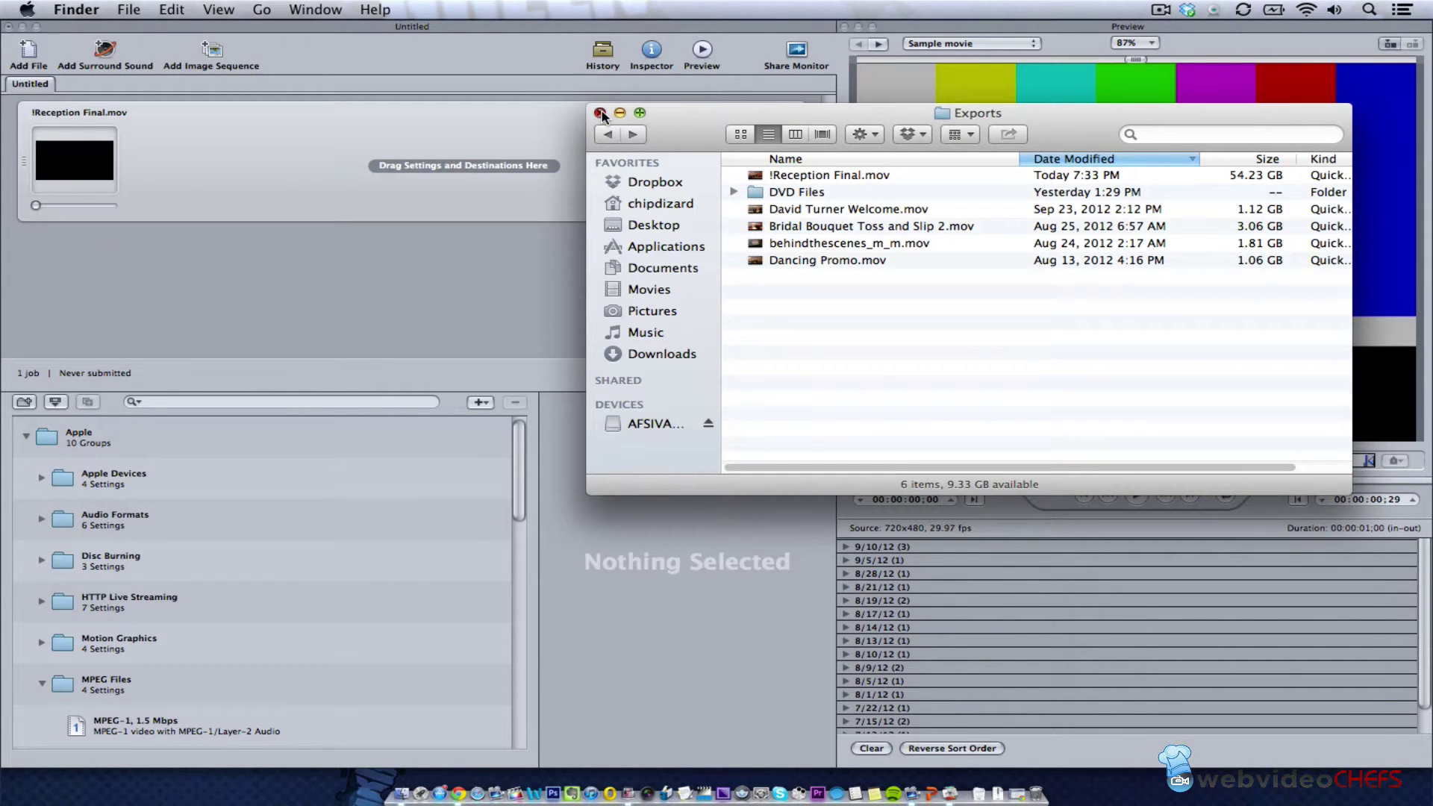
Close the Exports window, scrub the job thumbnail, and select the !Reception Final.mov job.
left_click(601, 113)
left_click(32, 211)
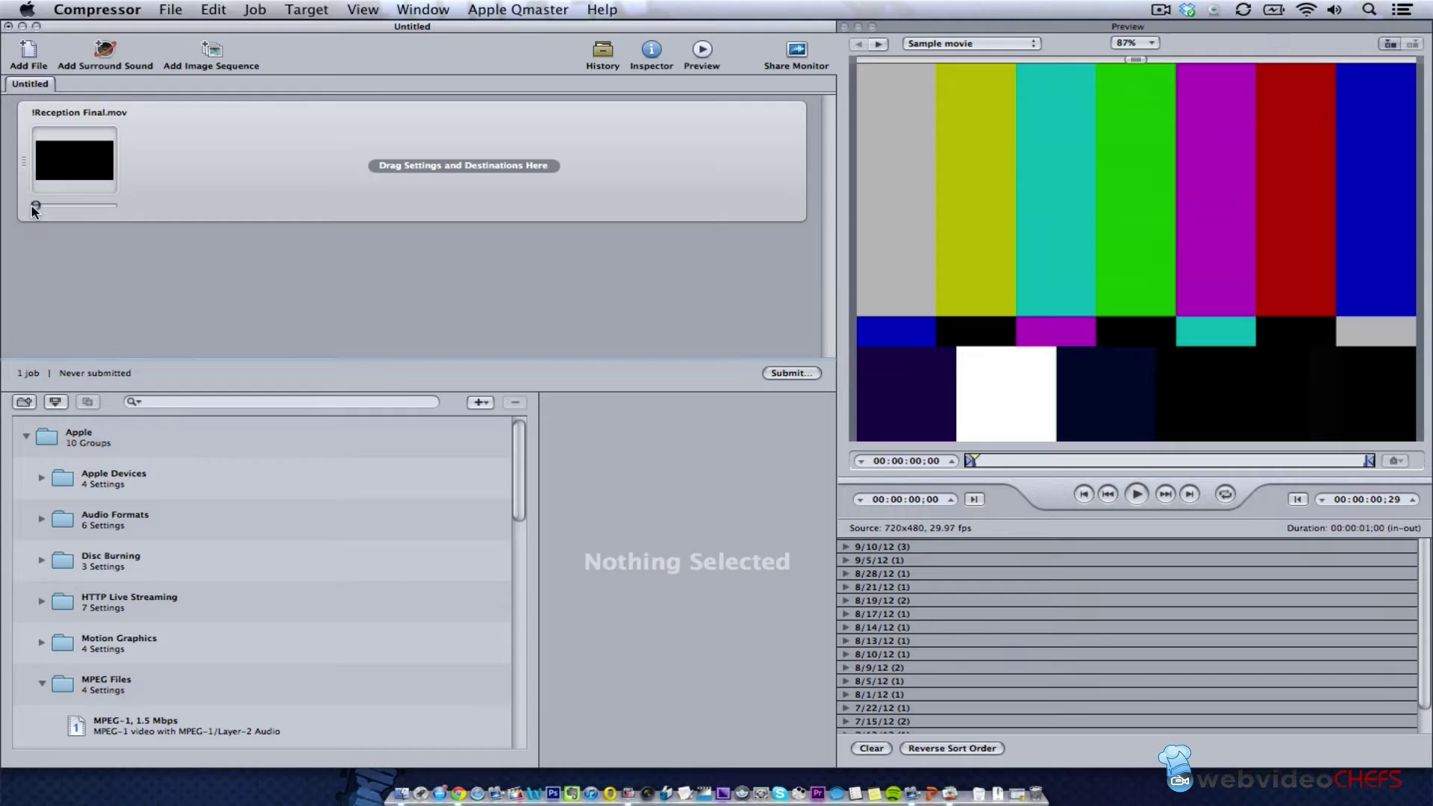
left_click_drag(35, 205, 41, 201)
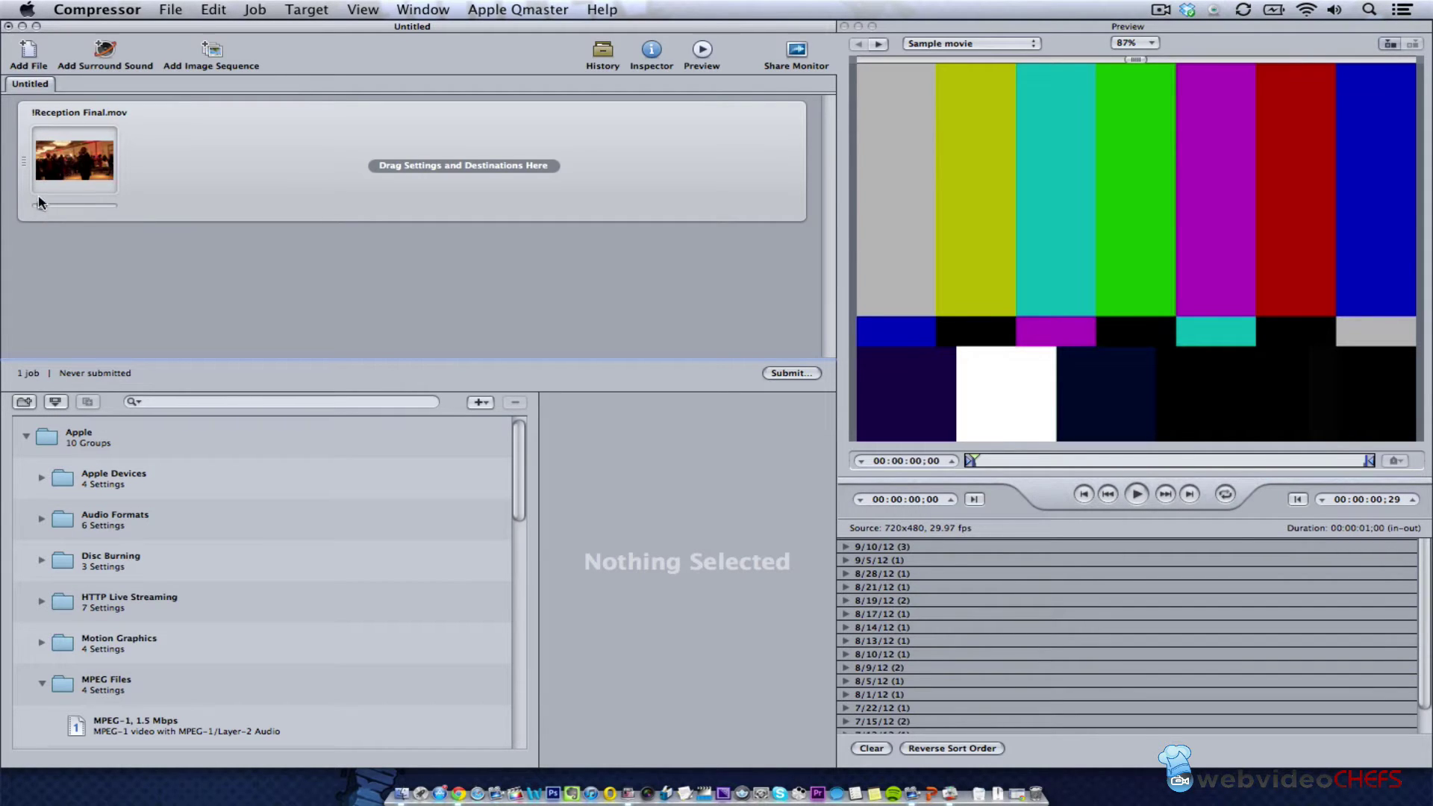
left_click(80, 150)
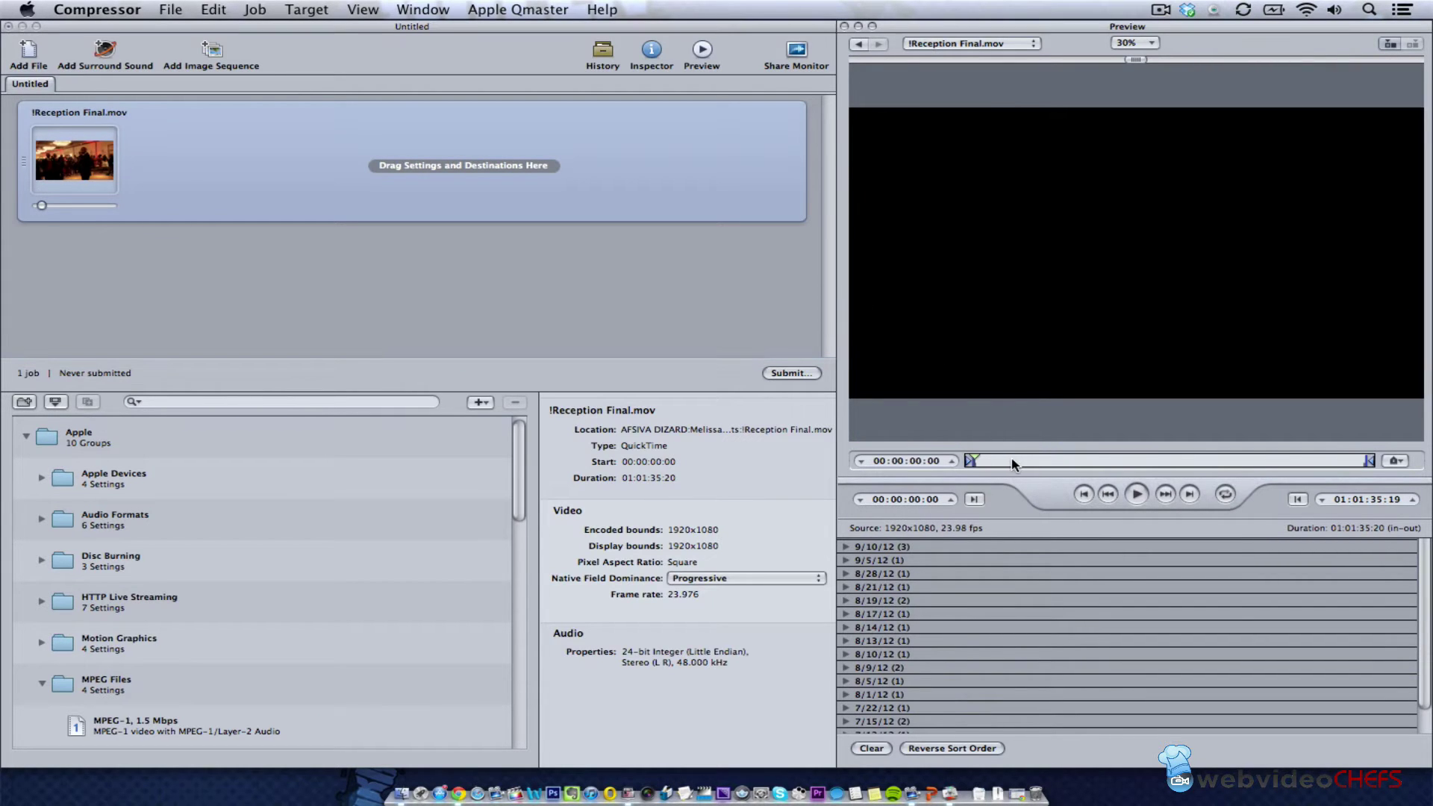
Scrub the Preview playhead partway through the movie to show the ballroom scene.
mouse_move(1012, 461)
left_mouse_down()
mouse_move(1261, 460)
mouse_move(1050, 470)
mouse_move(1186, 476)
mouse_move(1351, 459)
mouse_move(968, 463)
mouse_move(1007, 460)
left_mouse_up()
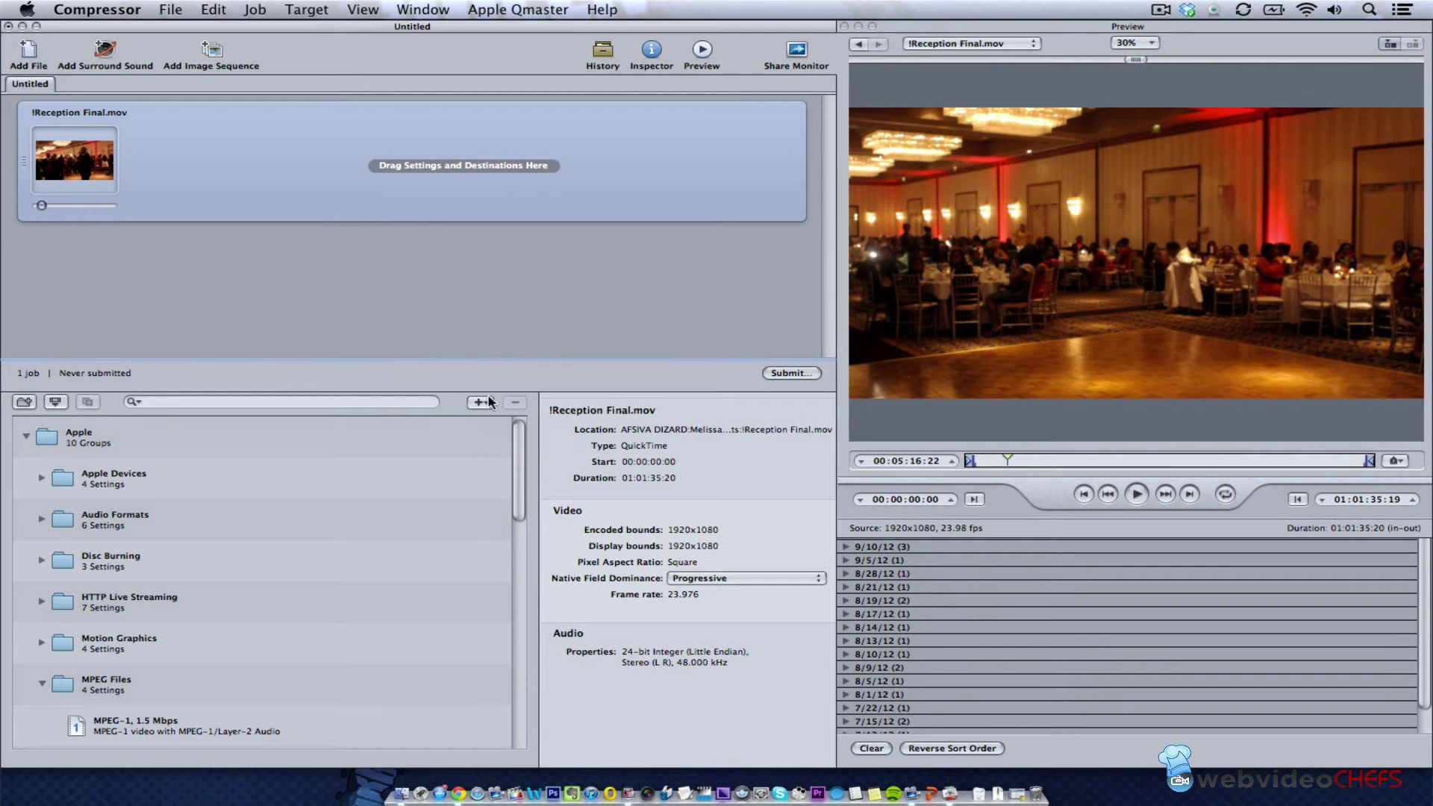
Collapse the MPEG Files group and expand Disc Burning in the Settings list.
left_click_drag(515, 446, 518, 500)
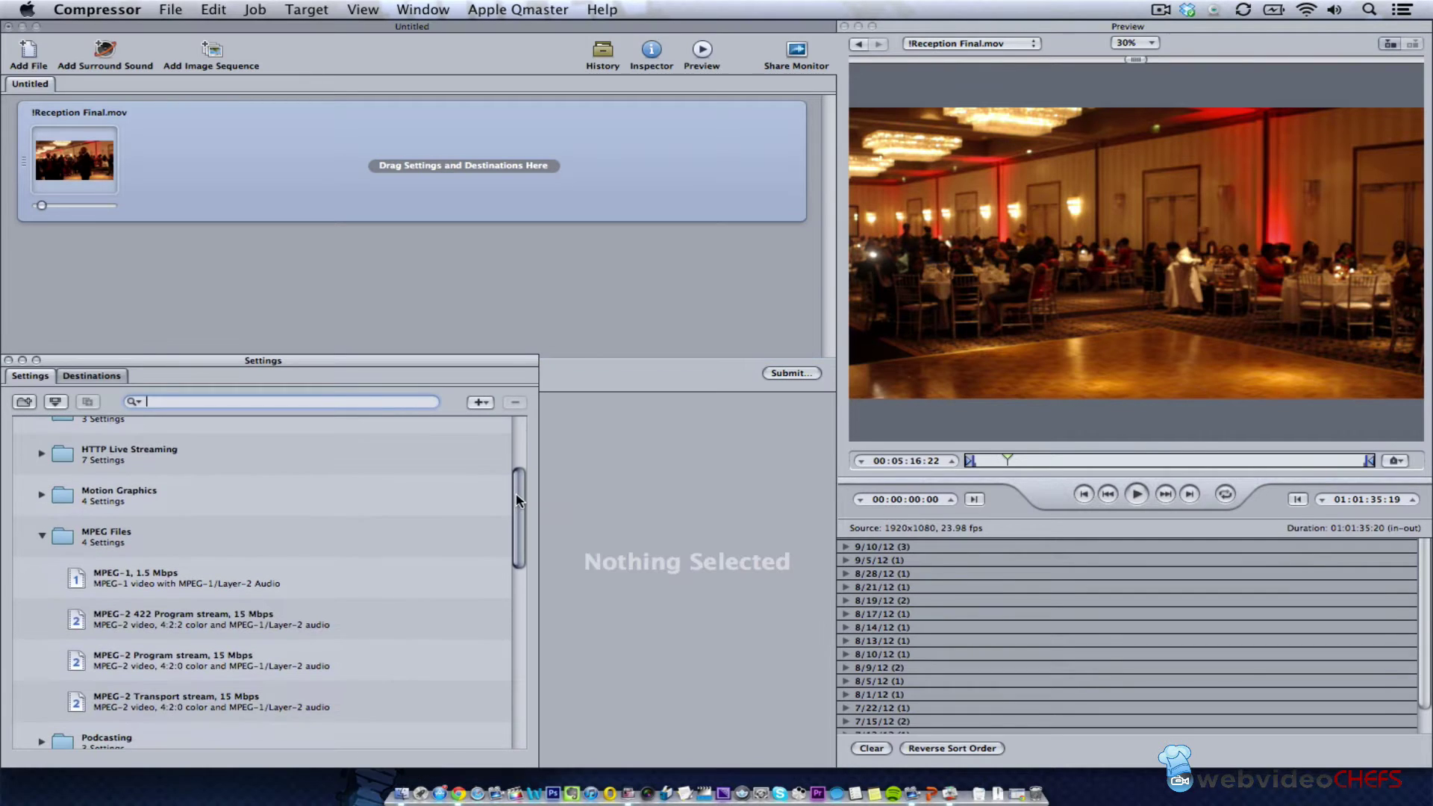
left_click(42, 535)
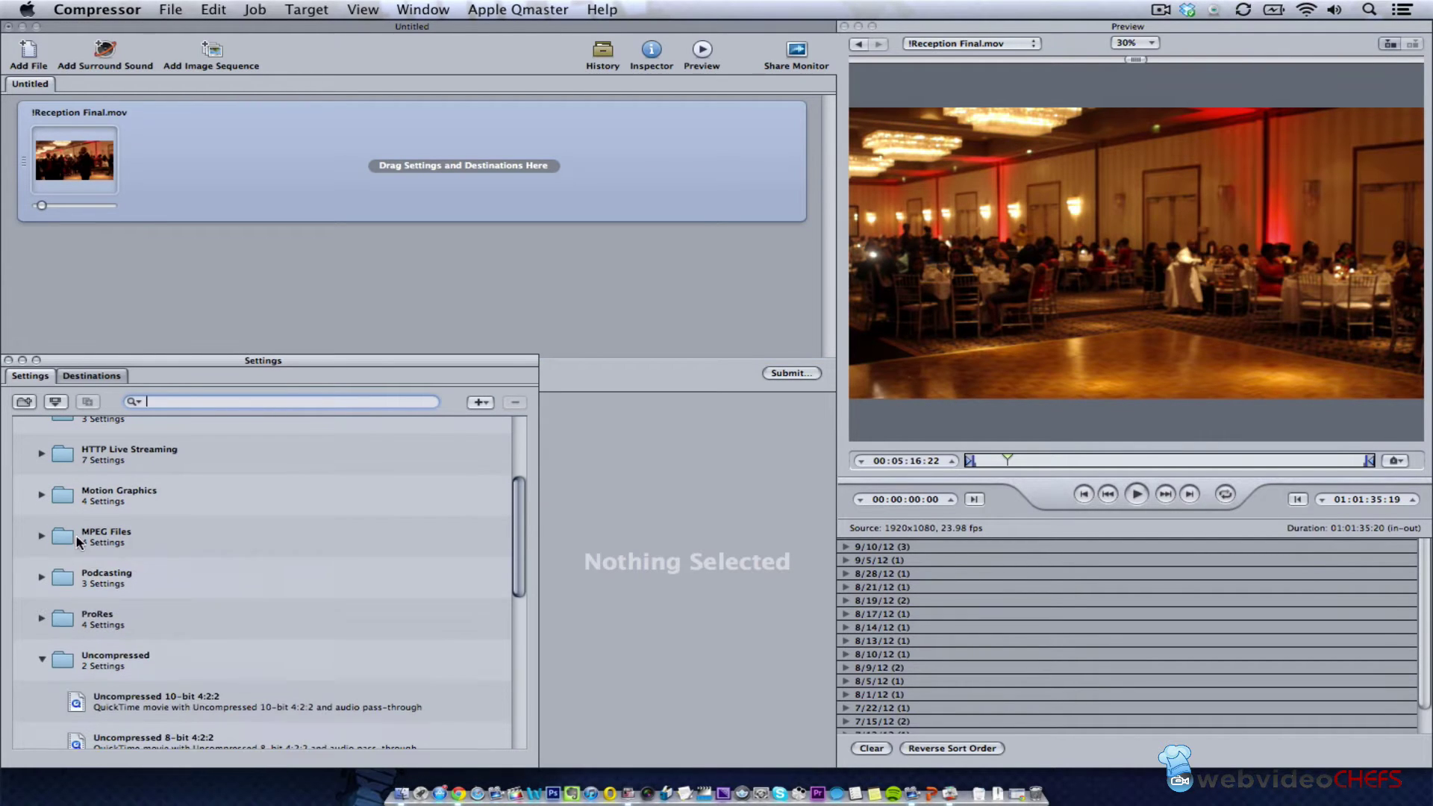
left_click_drag(518, 561, 512, 500)
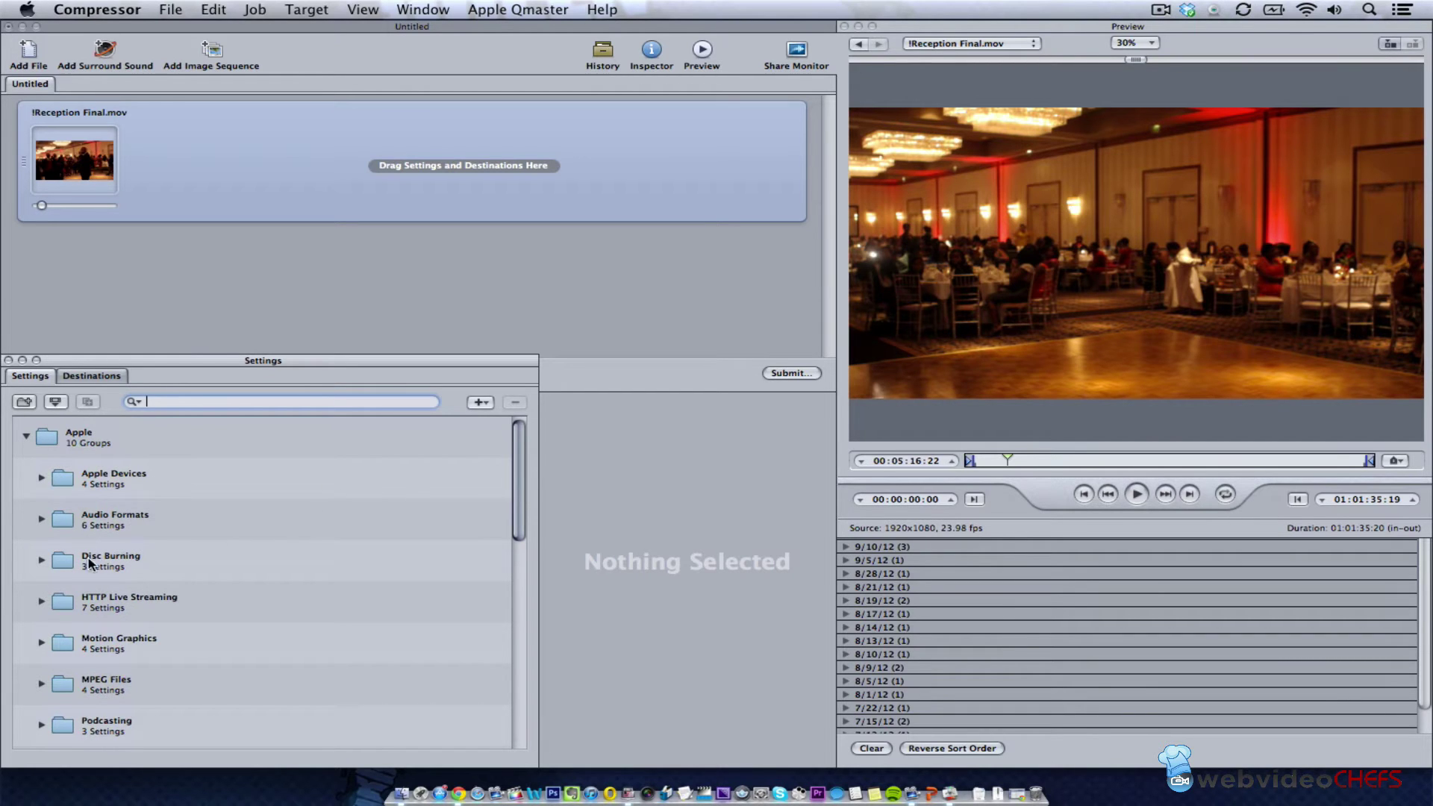
left_click(41, 559)
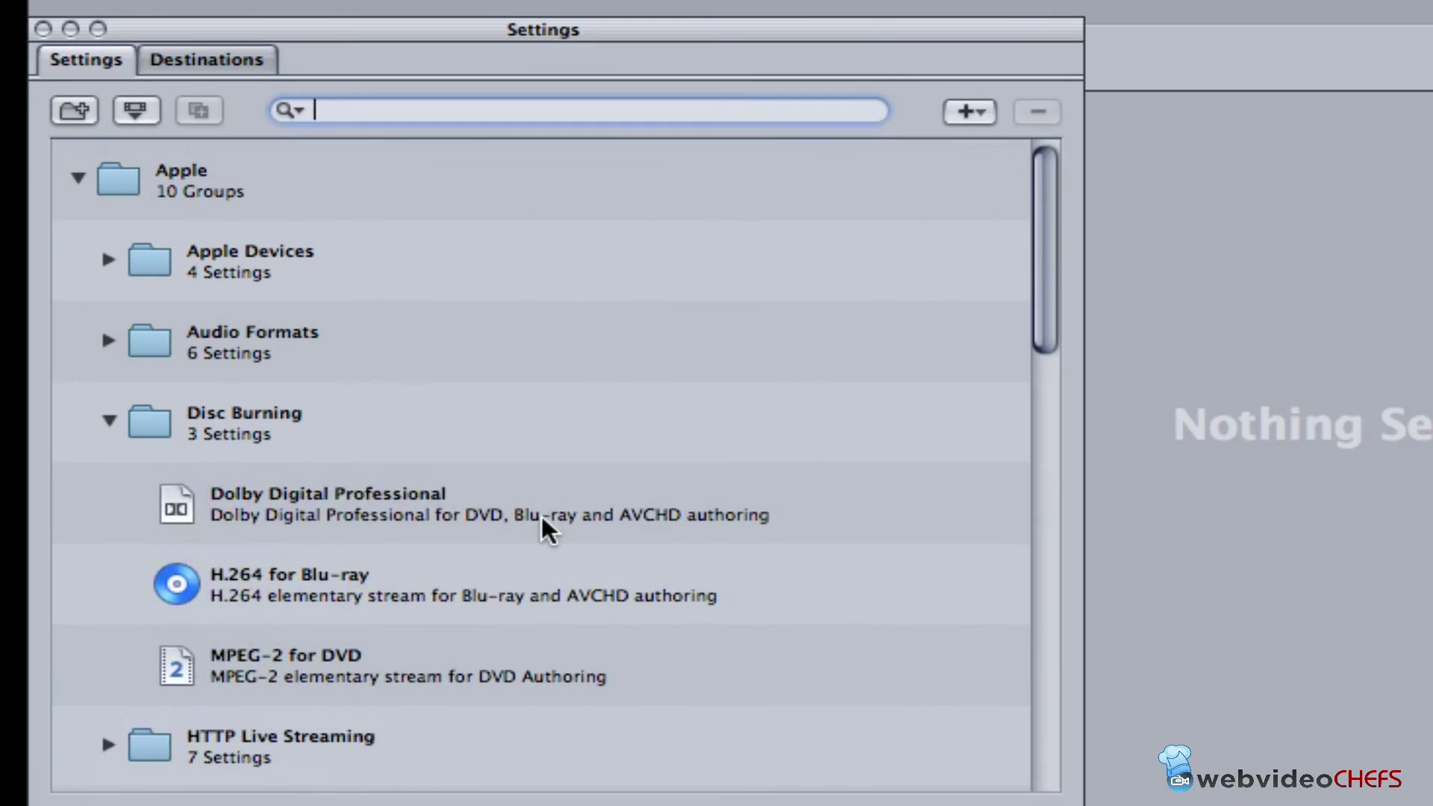
Review the Dolby Digital, H.264 Blu-ray and MPEG-2 DVD presets, then the Wedding DVD Audio and Video summaries.
left_click(261, 605)
left_click(241, 647)
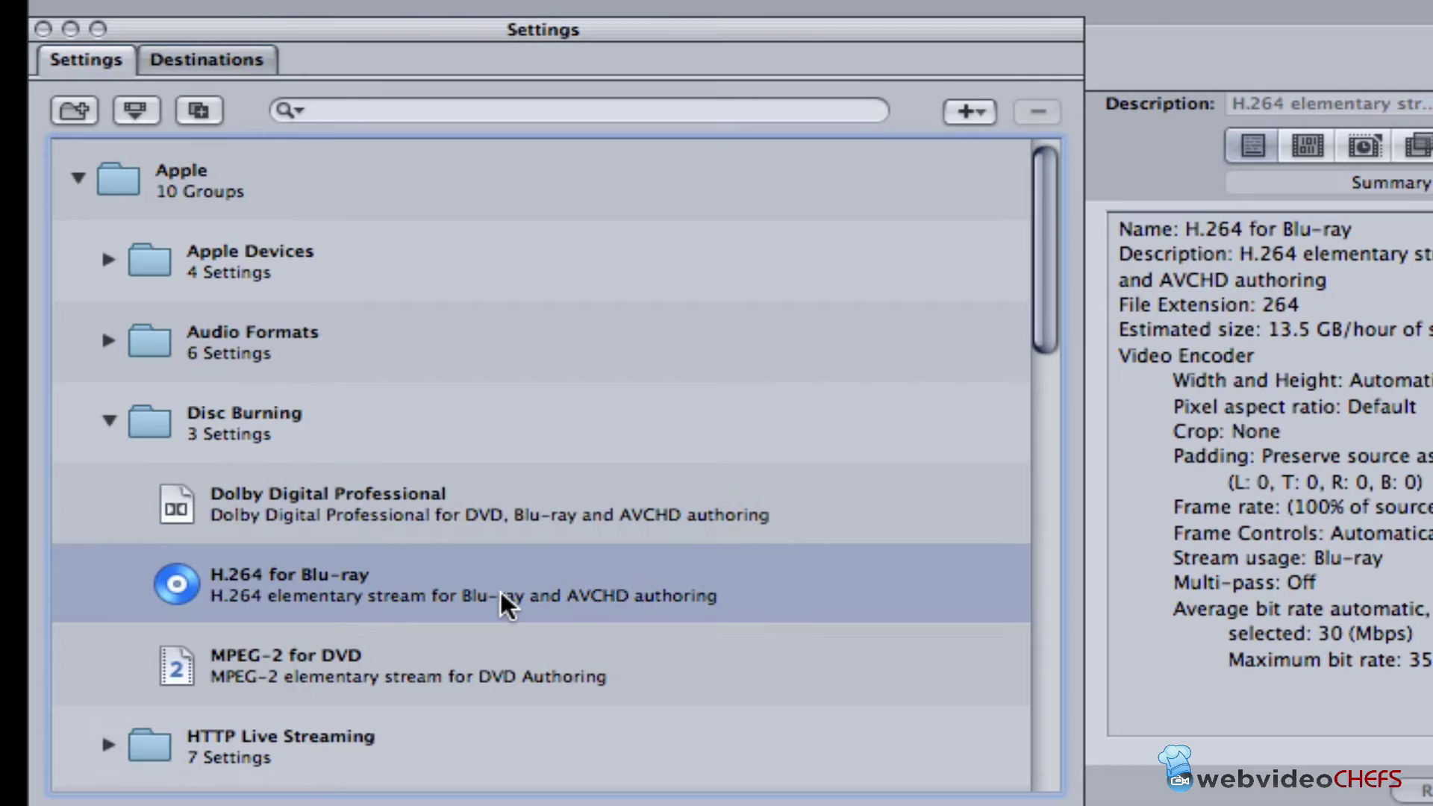
left_click(479, 515)
left_click(502, 655)
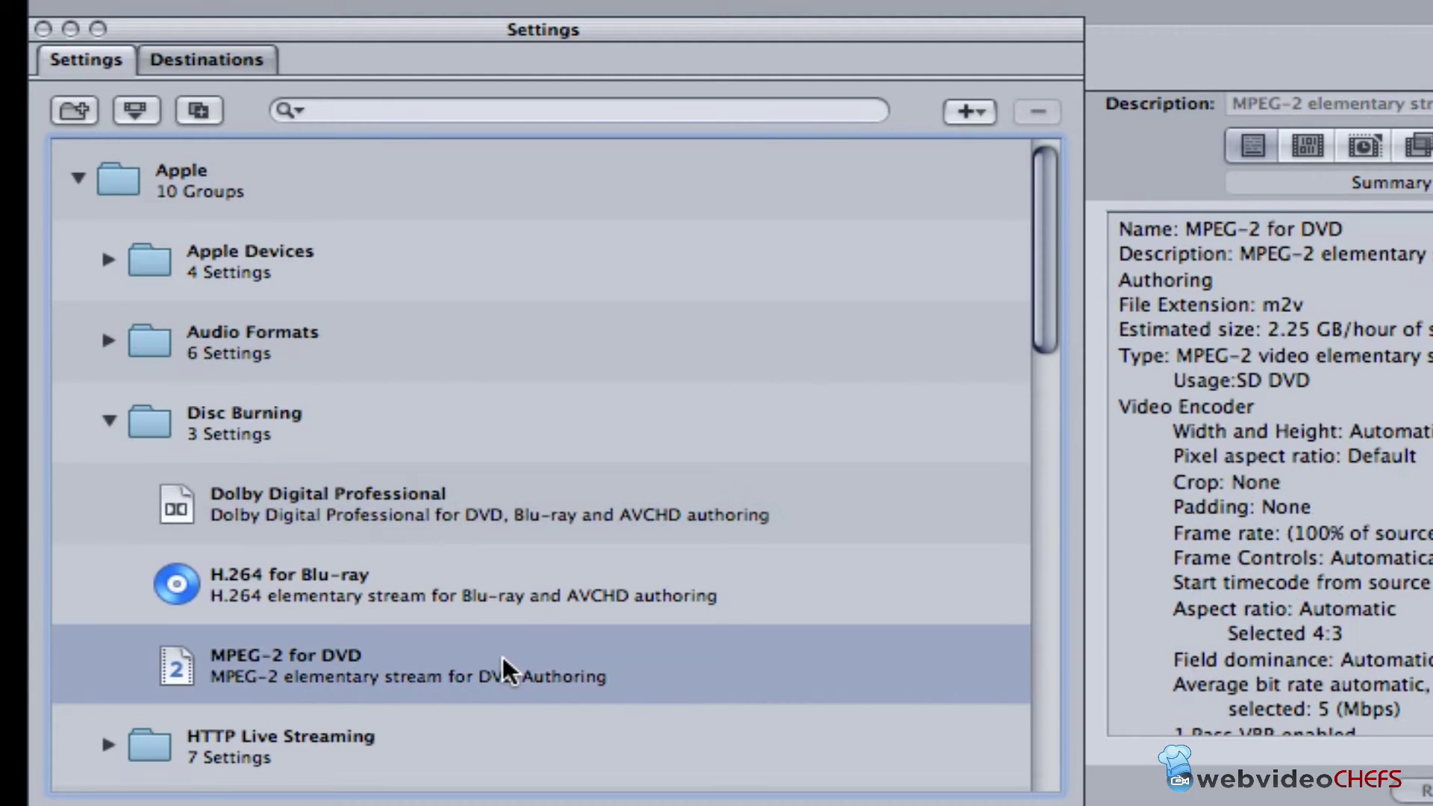
left_click_drag(1029, 285, 1041, 752)
left_click(414, 649)
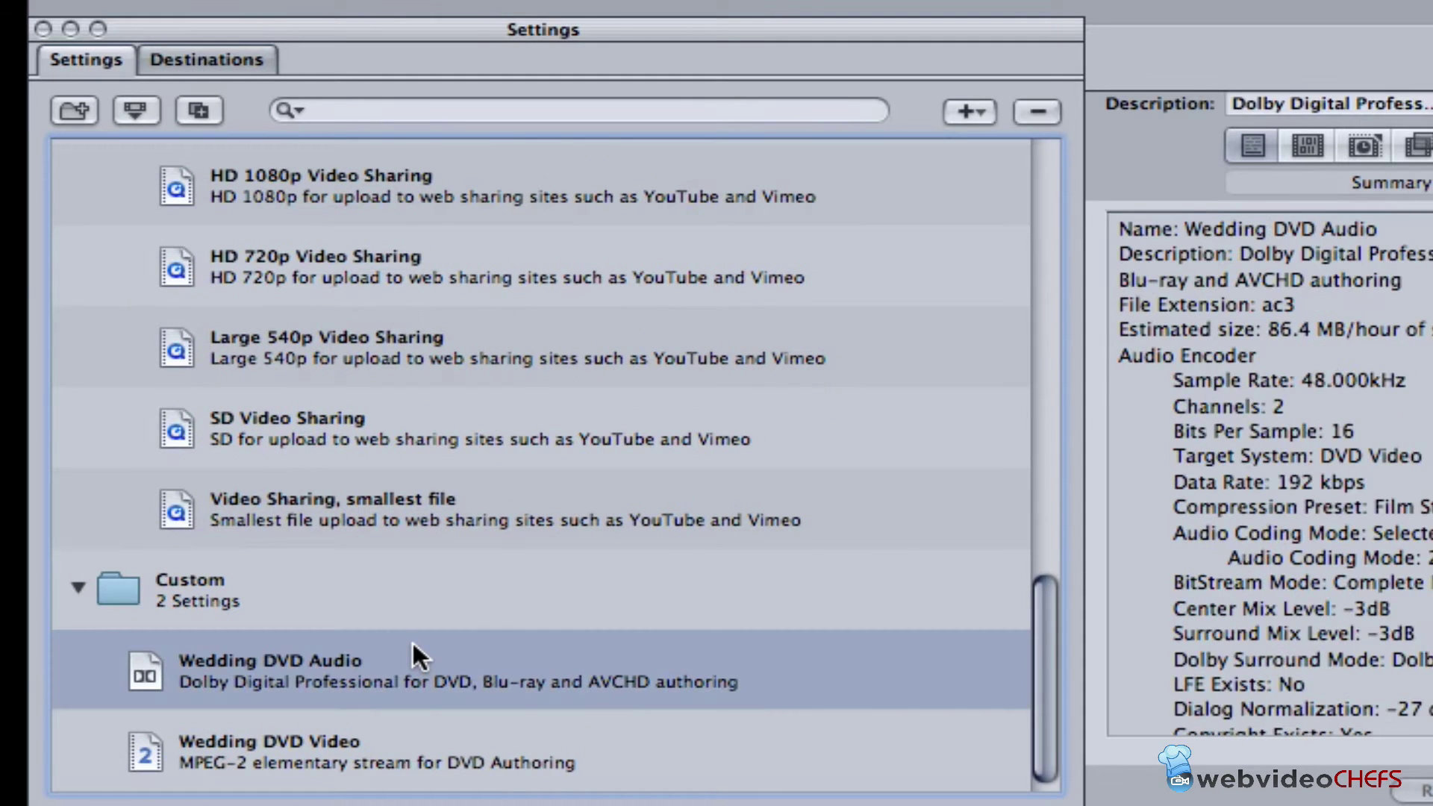
left_click(392, 750)
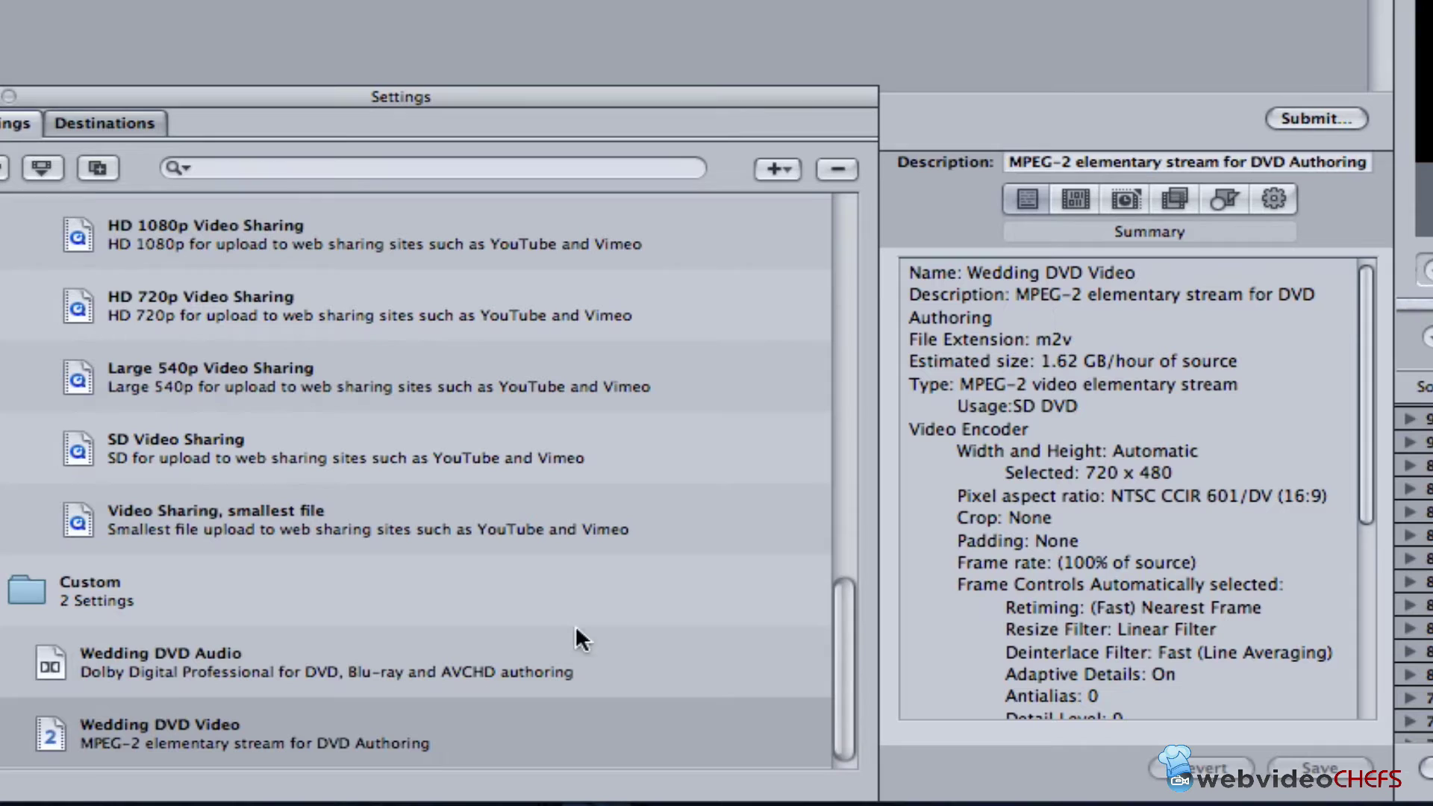
In the Encoder Quality tab, lower the maximum bit rate from 7.7 Mbps and keep One pass VBR Best.
left_click(1076, 198)
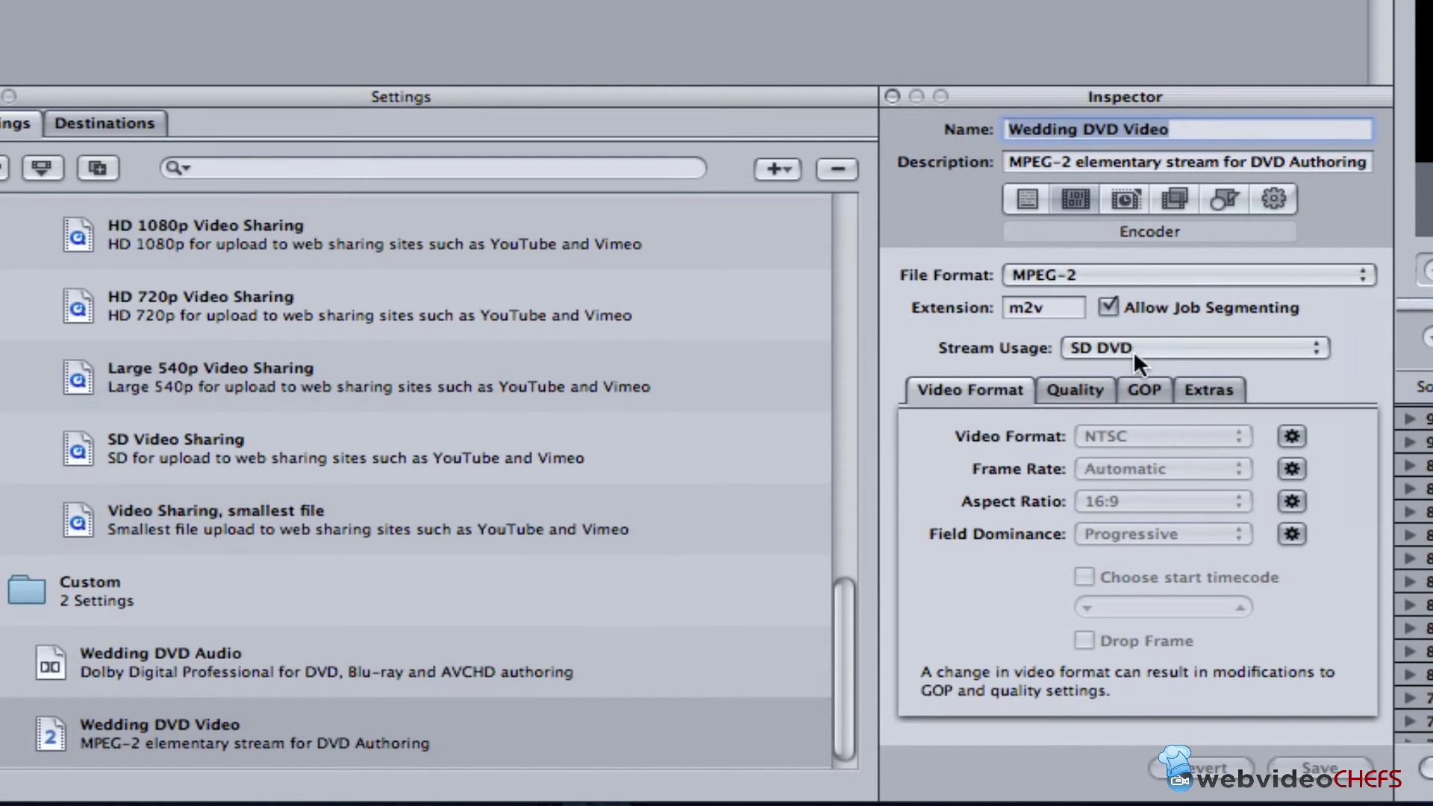
left_click(1072, 389)
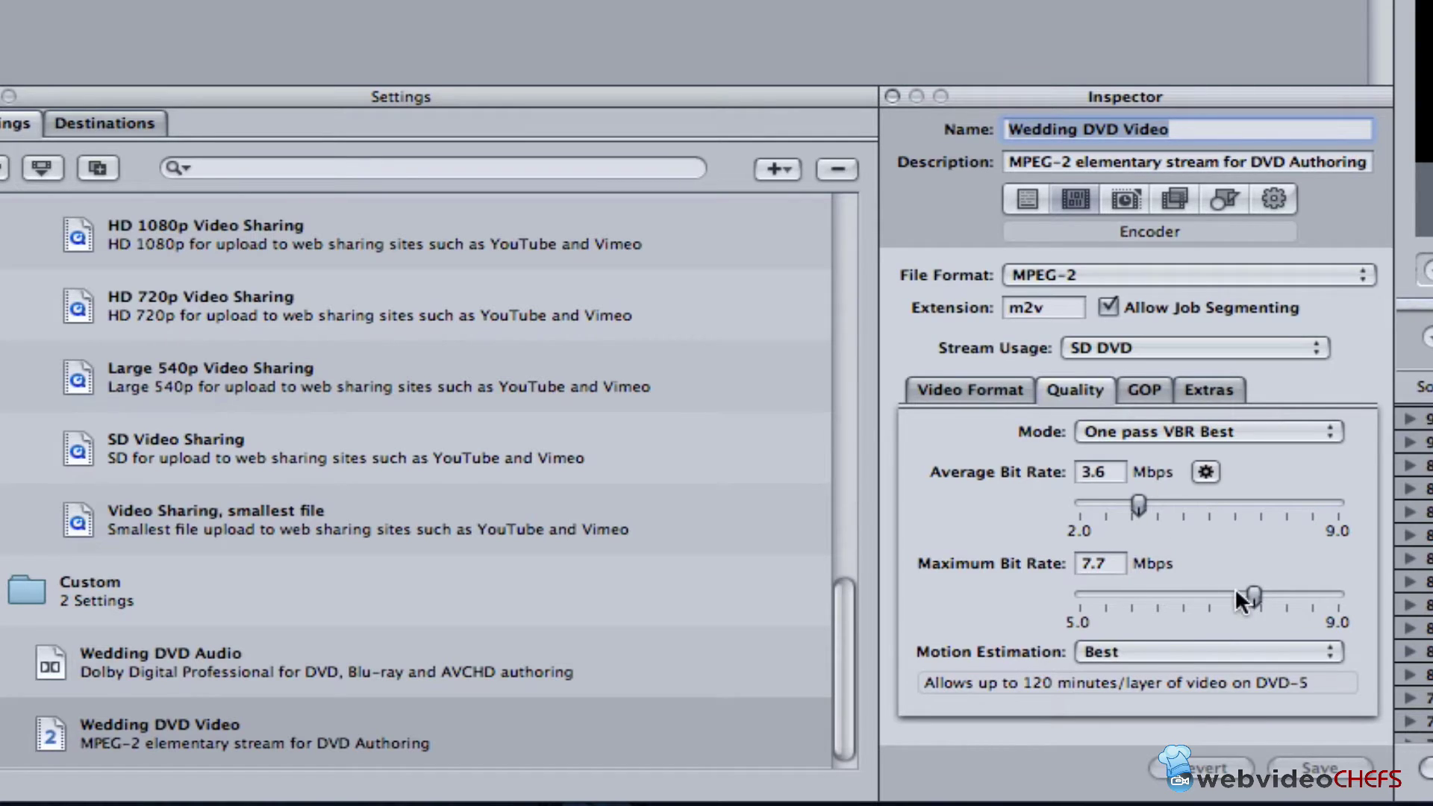
left_click_drag(1263, 595, 1233, 593)
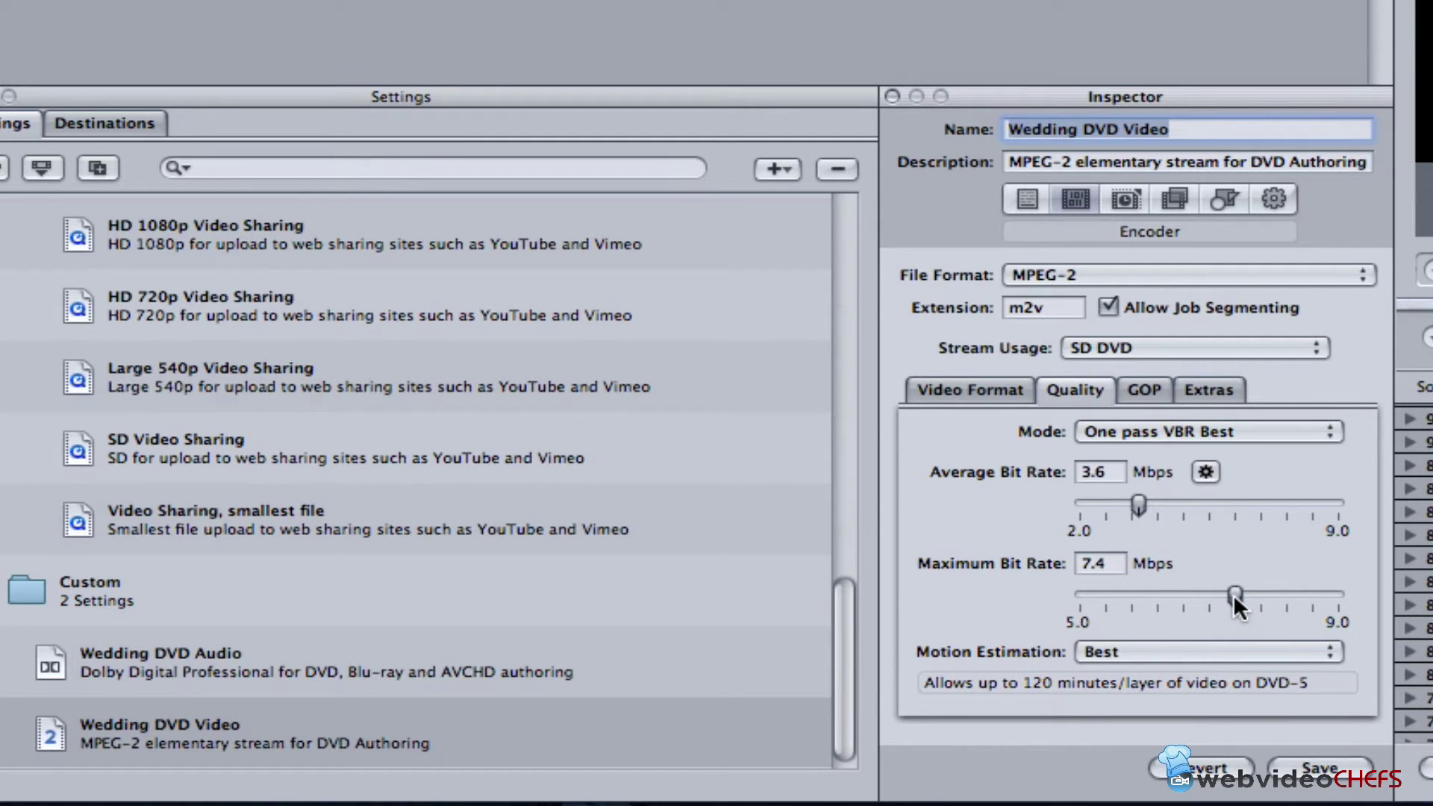
left_click(1136, 432)
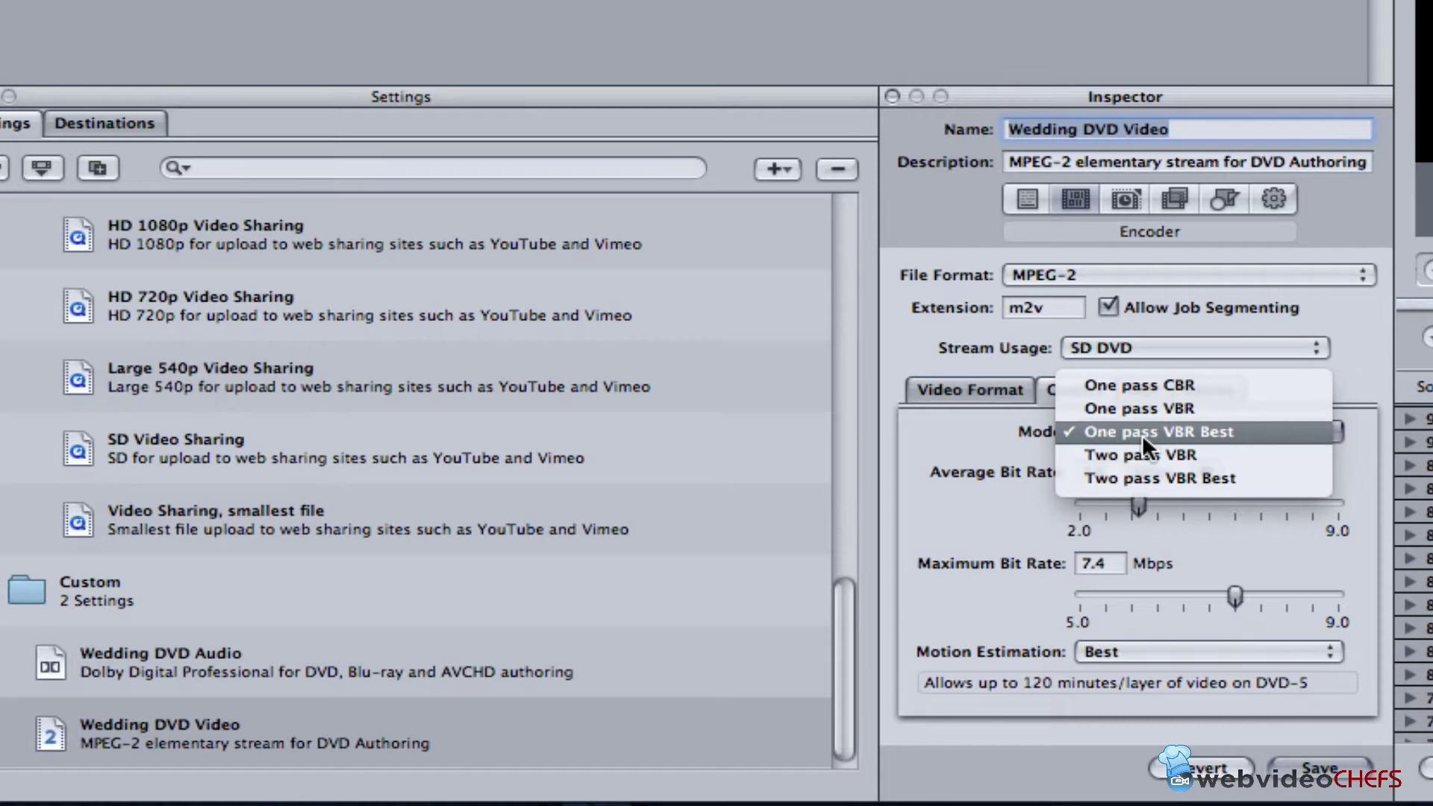
left_click(1367, 347)
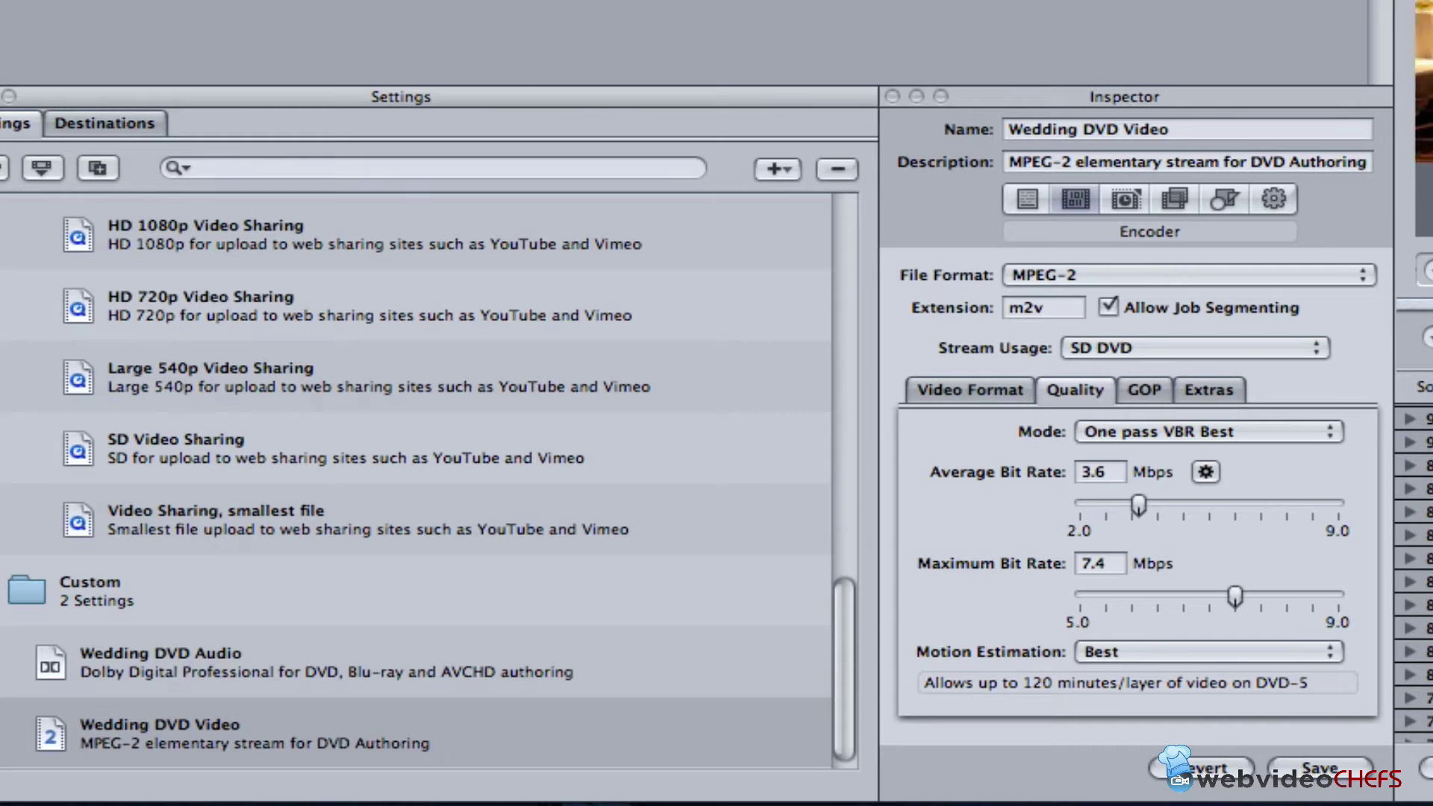
View the encoder's GOP and Extras tabs, then the Frame Controls pane.
left_click(1141, 390)
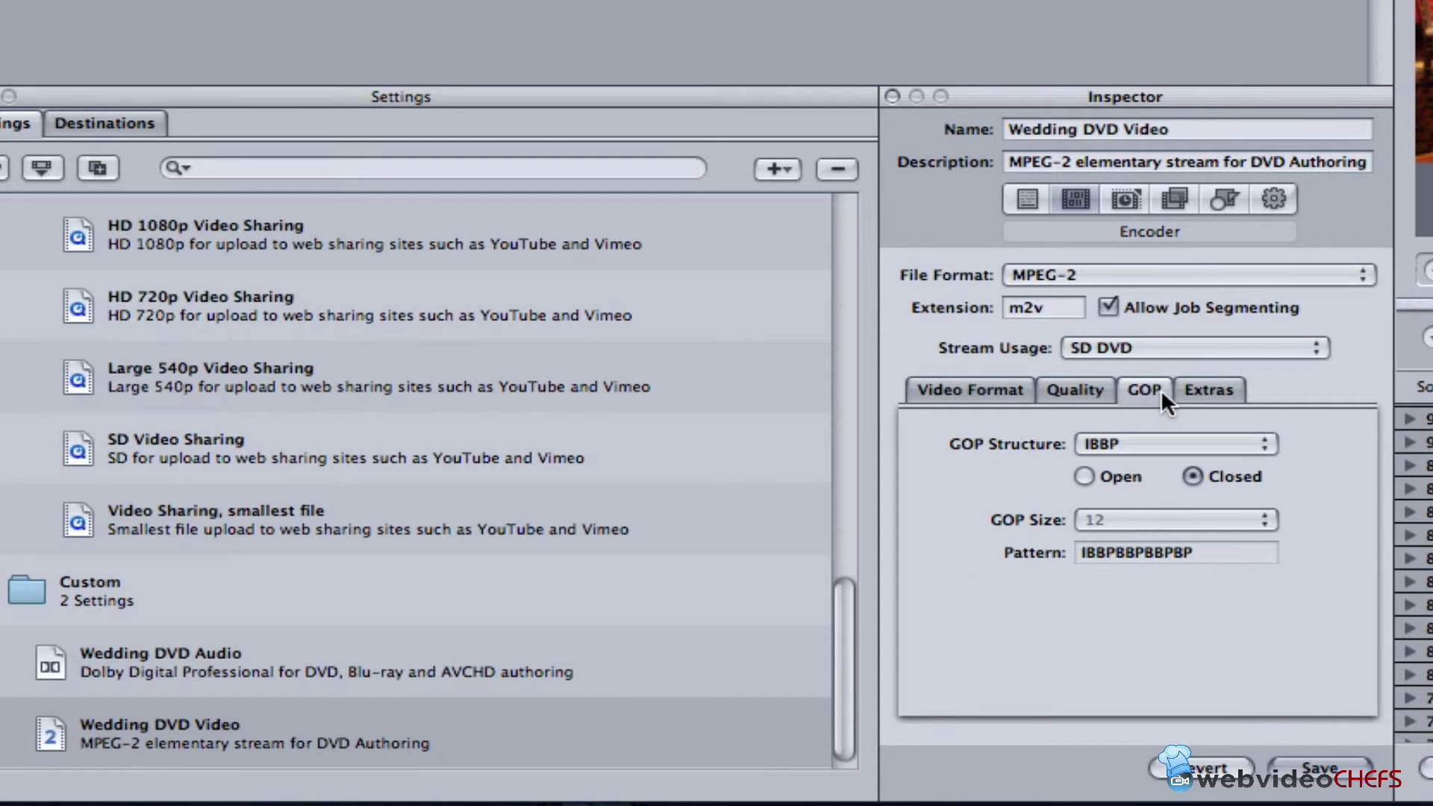
left_click(1212, 388)
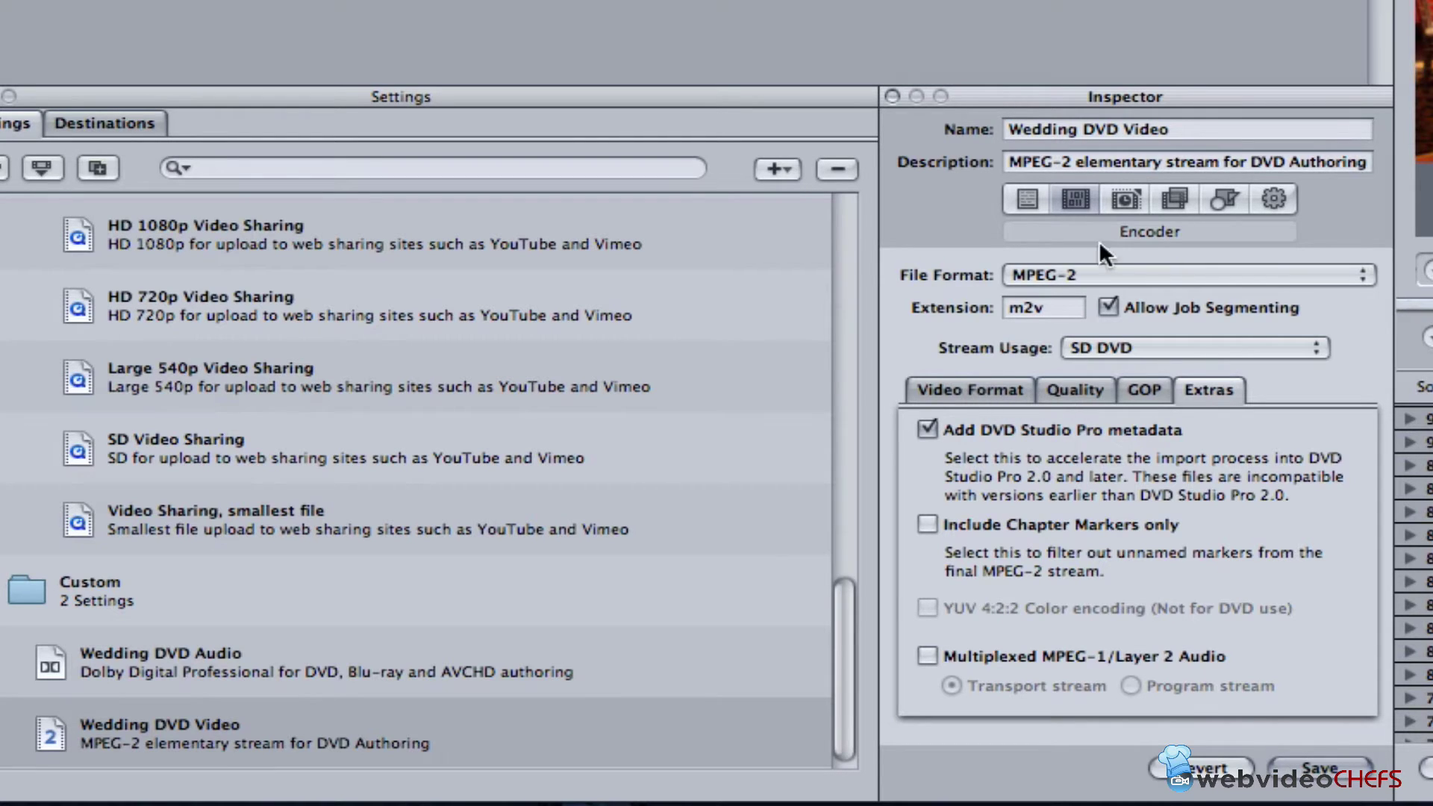
left_click(1126, 200)
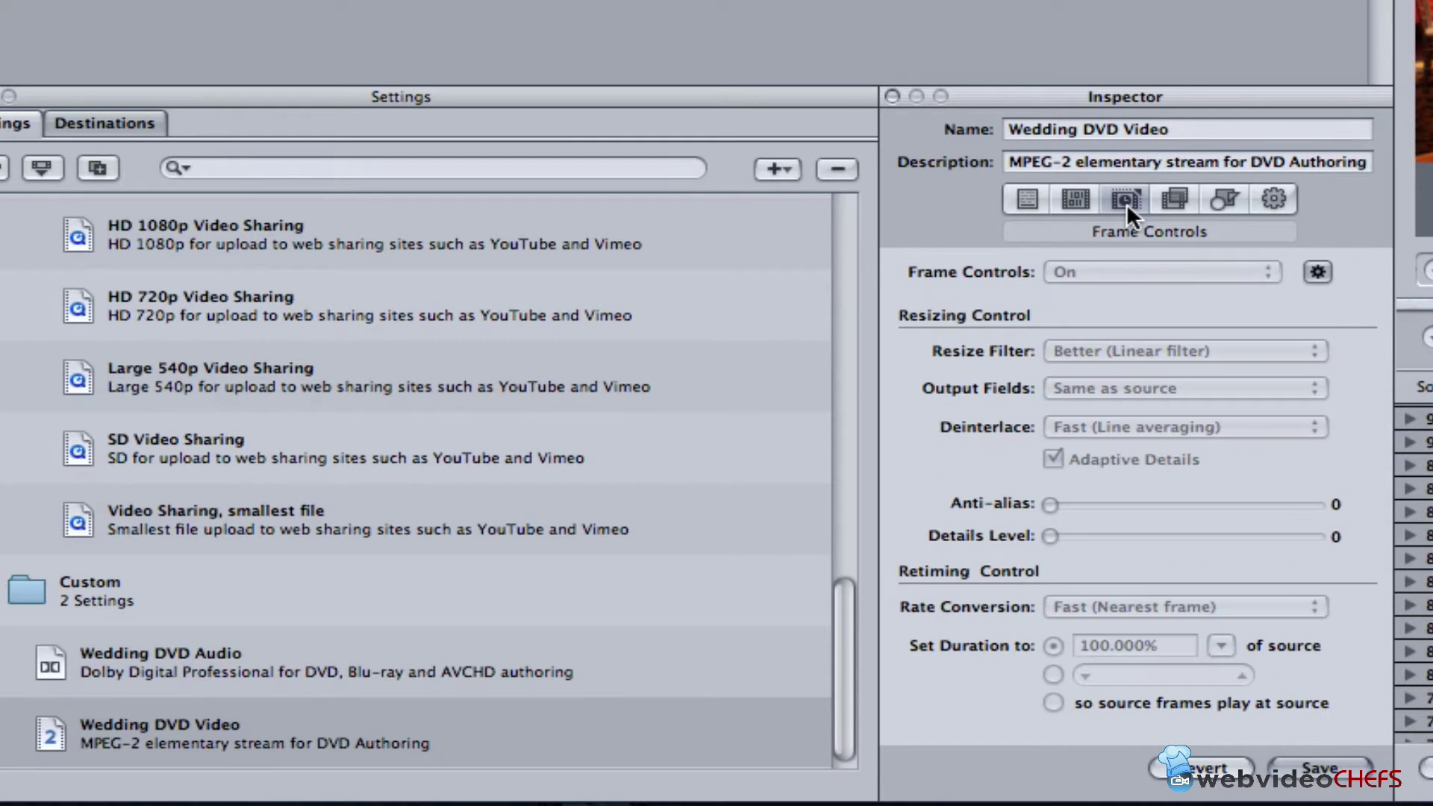
Toggle frame controls on and back off, then look over the video filters.
left_click(1317, 270)
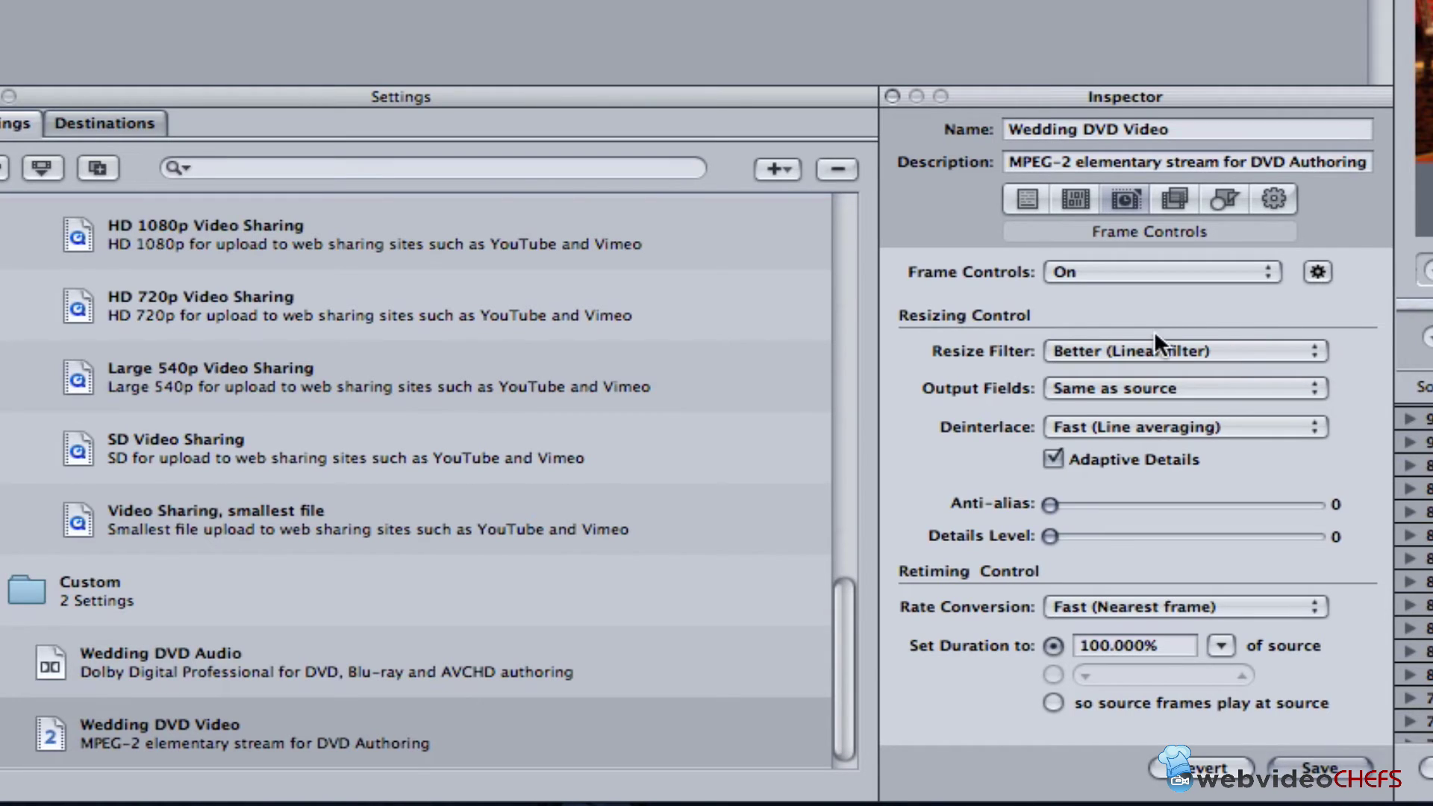
left_click(1316, 273)
left_click(1176, 203)
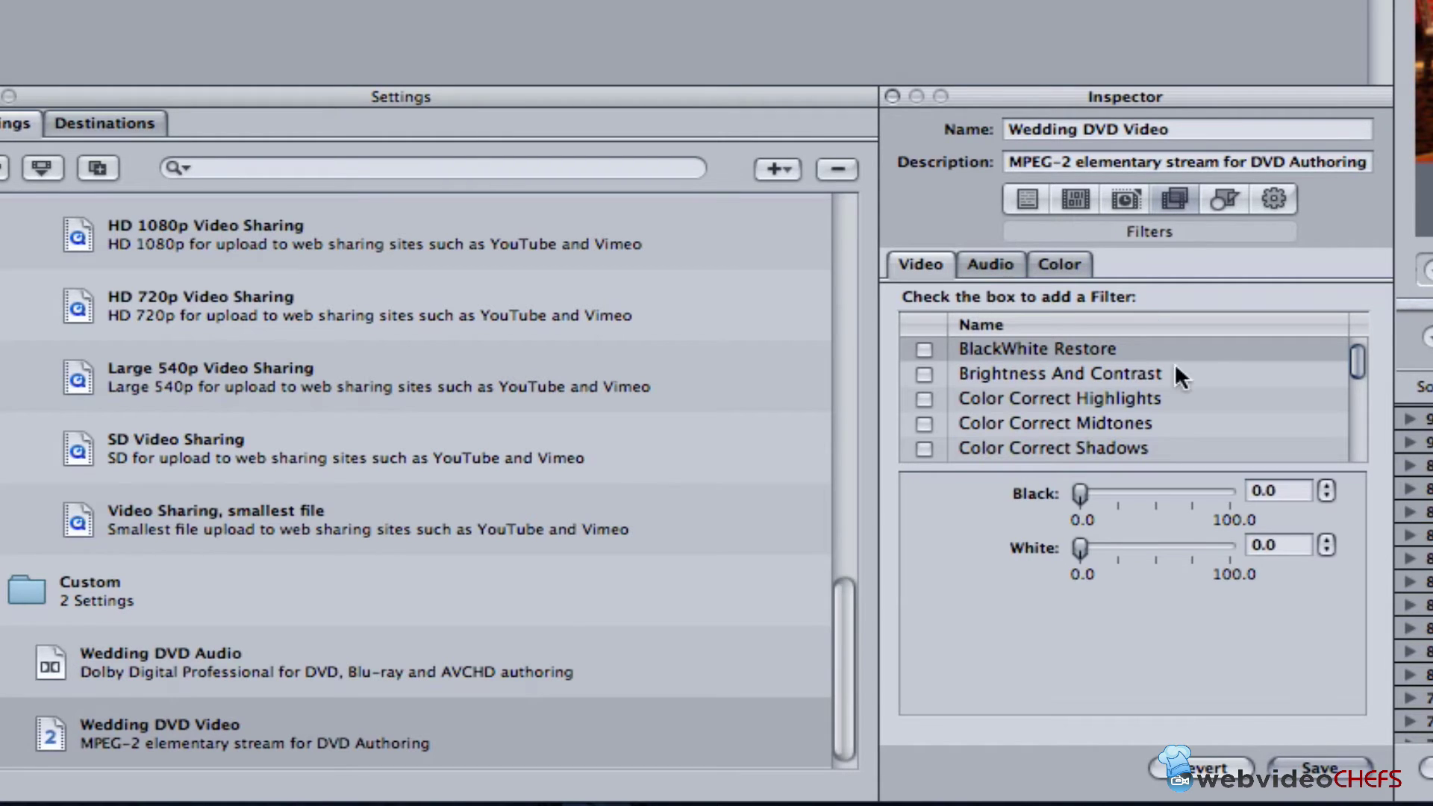
left_click_drag(1360, 357, 1347, 450)
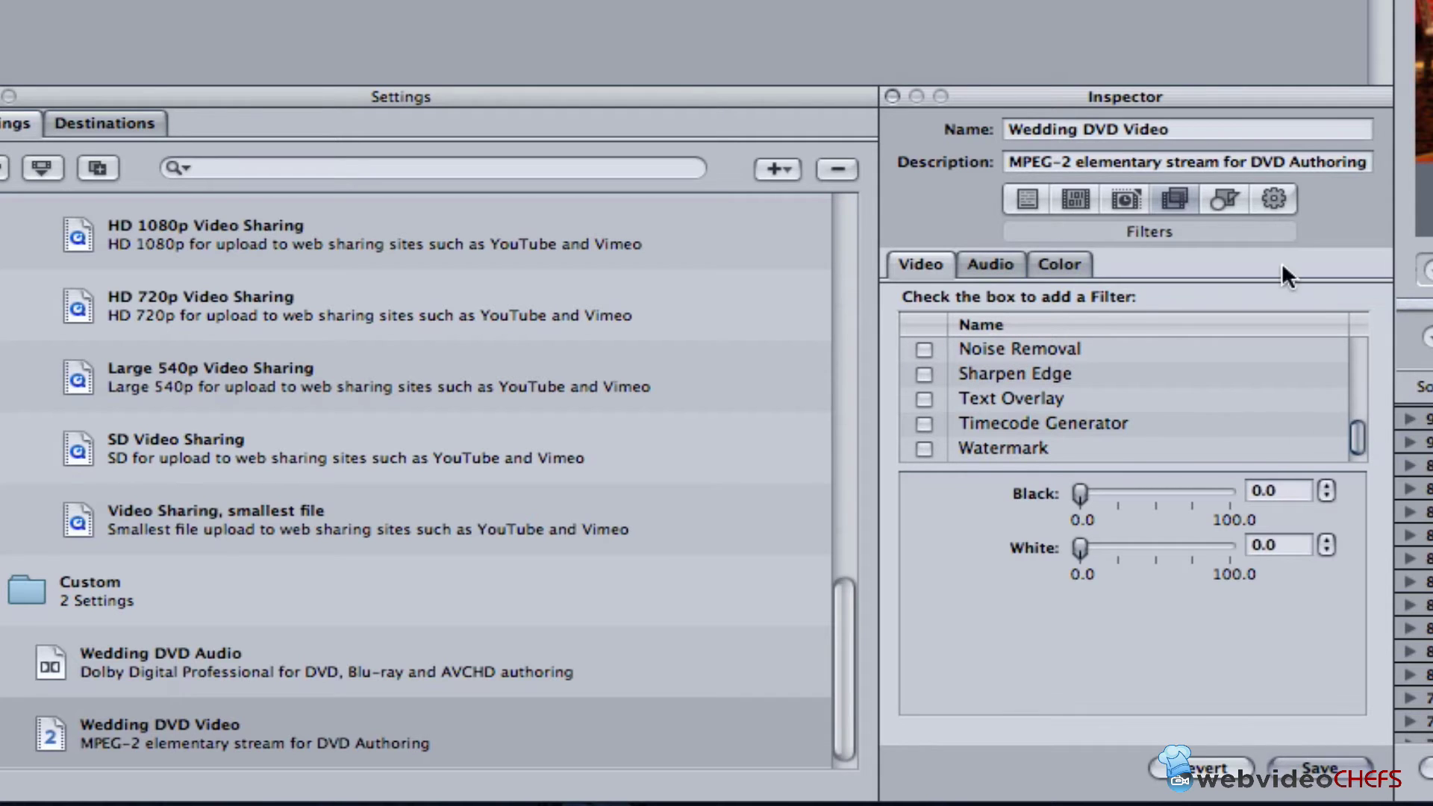
Check the Geometry pane's crop presets, leaving Custom, then view the Actions pane.
left_click(1216, 197)
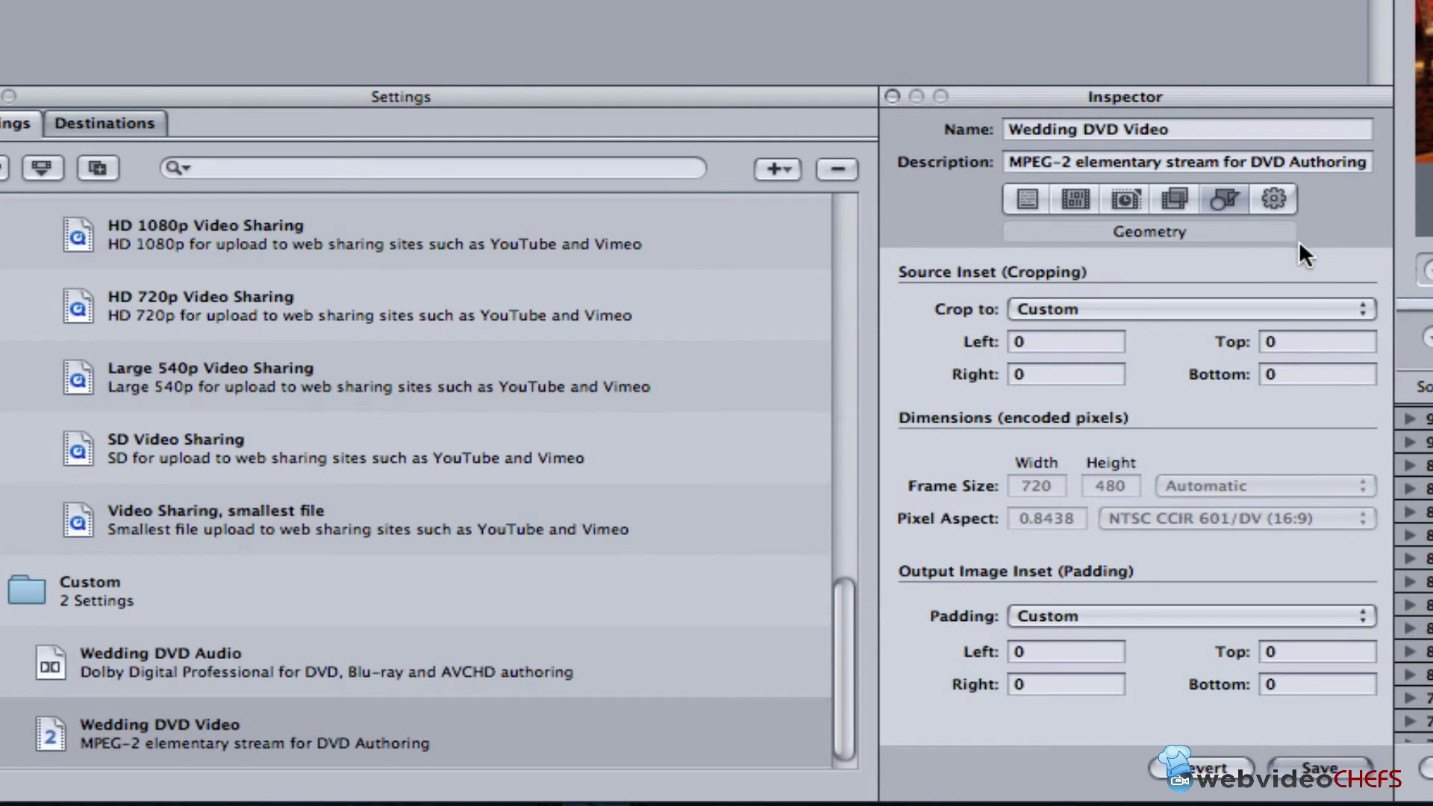
left_click(1290, 300)
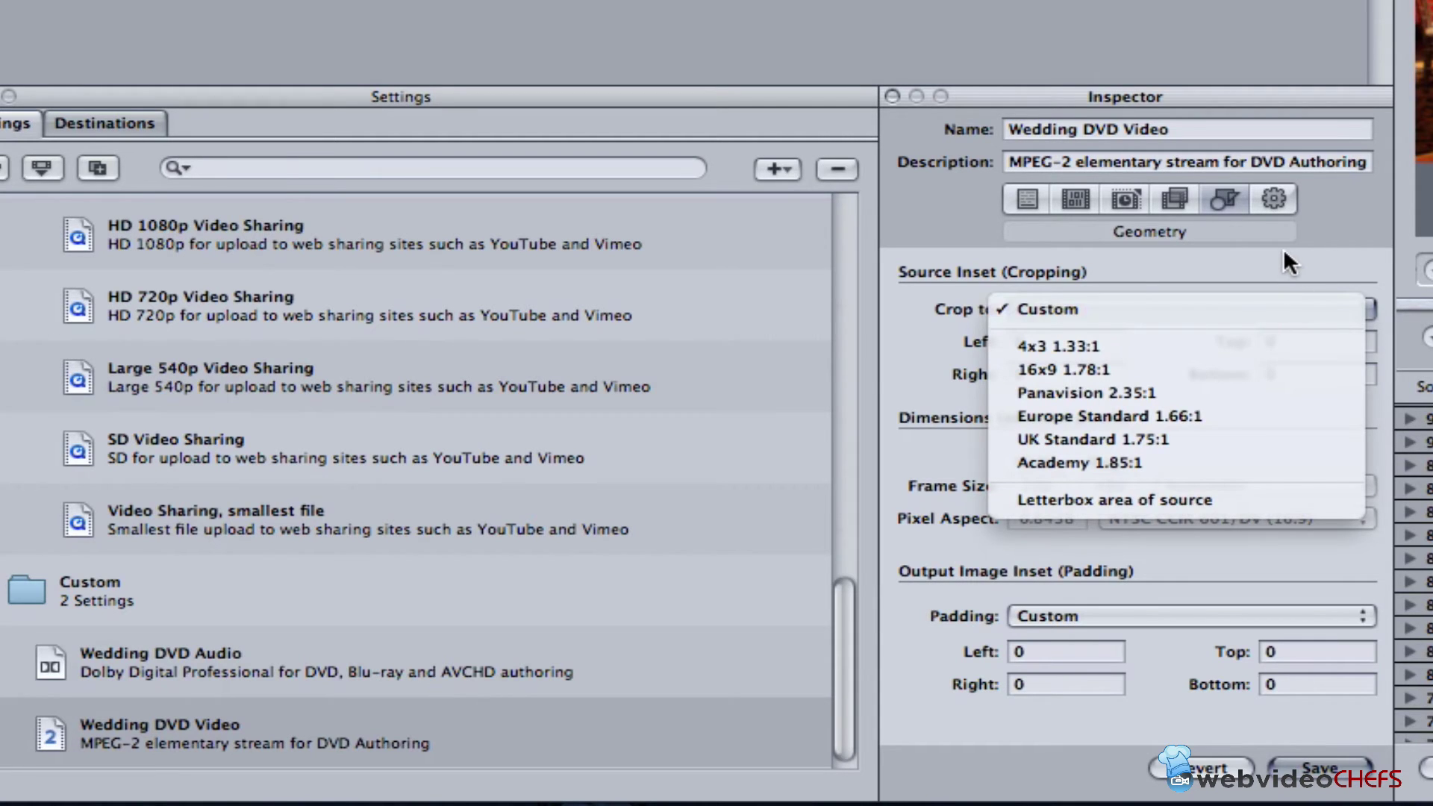
left_click(1262, 250)
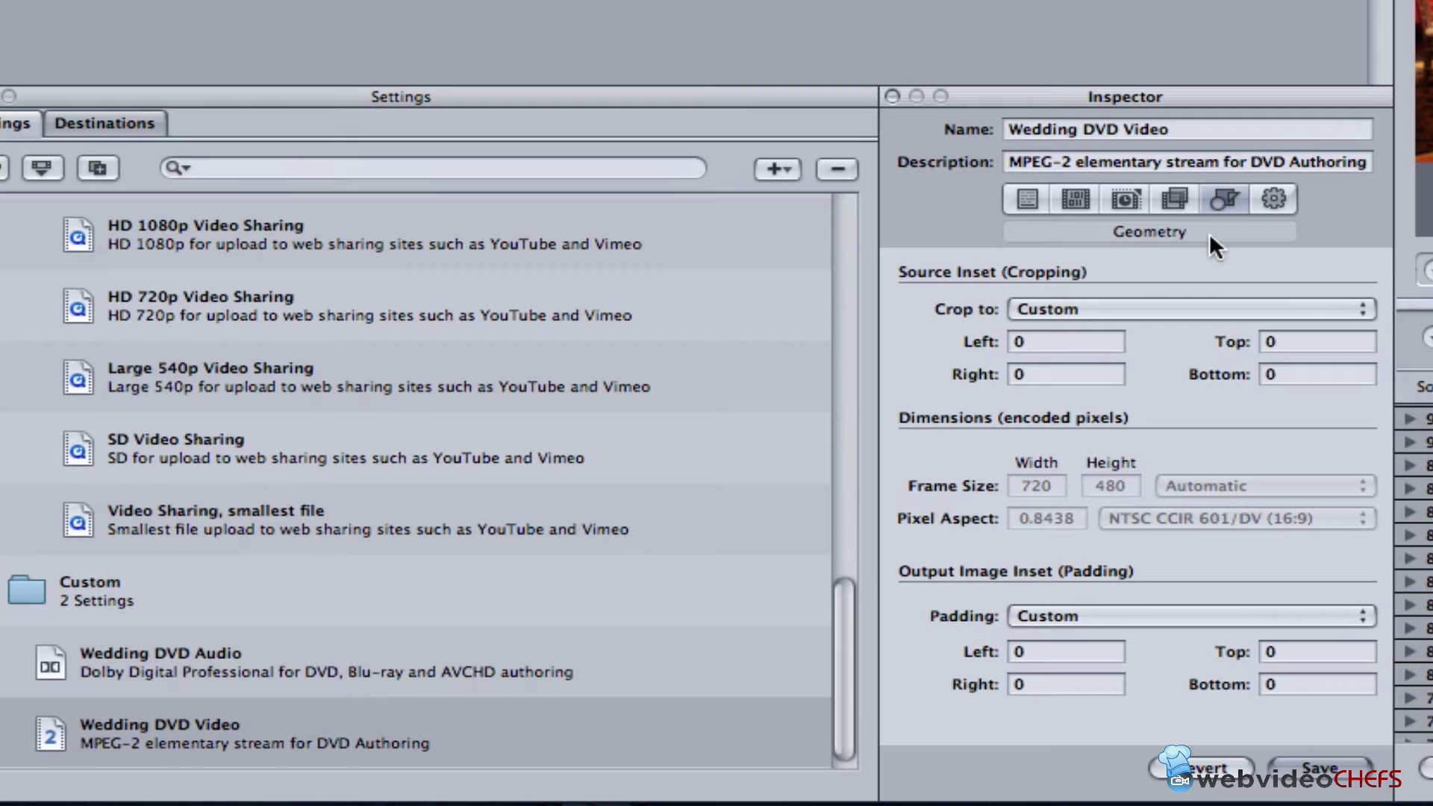
left_click(1268, 200)
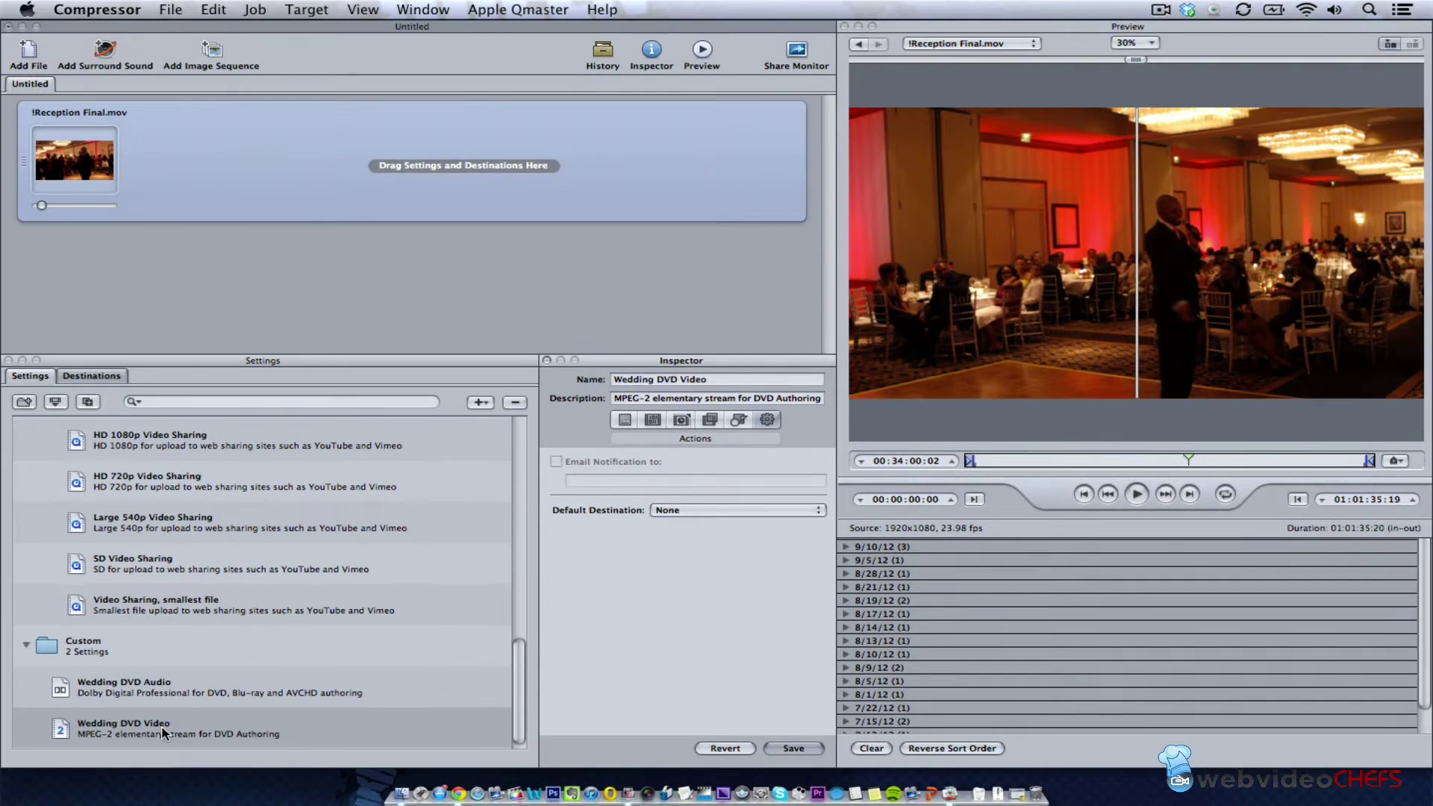
Add Wedding DVD Video as a job target with DVD Files as its destination.
left_click_drag(214, 735, 318, 0)
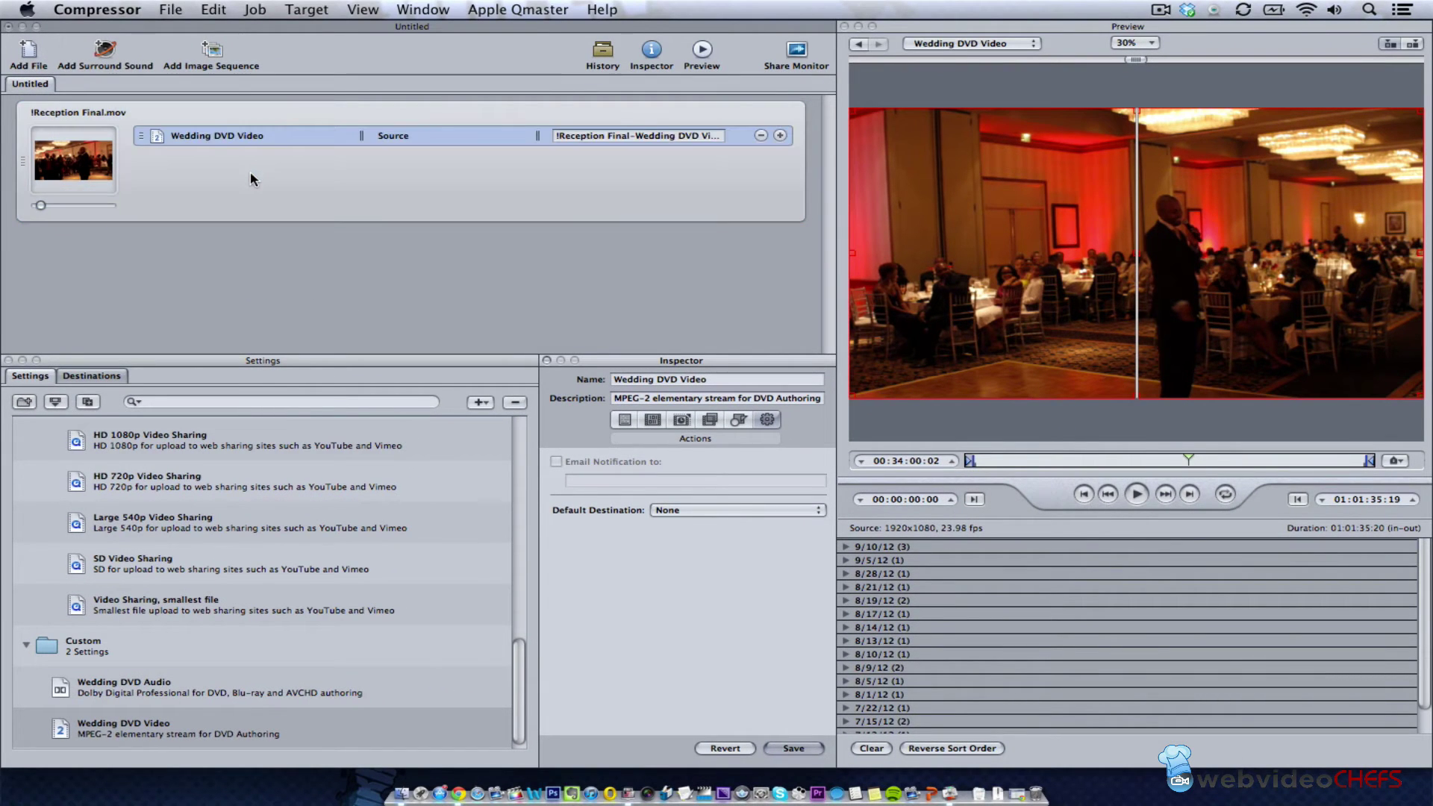
right_click(416, 140)
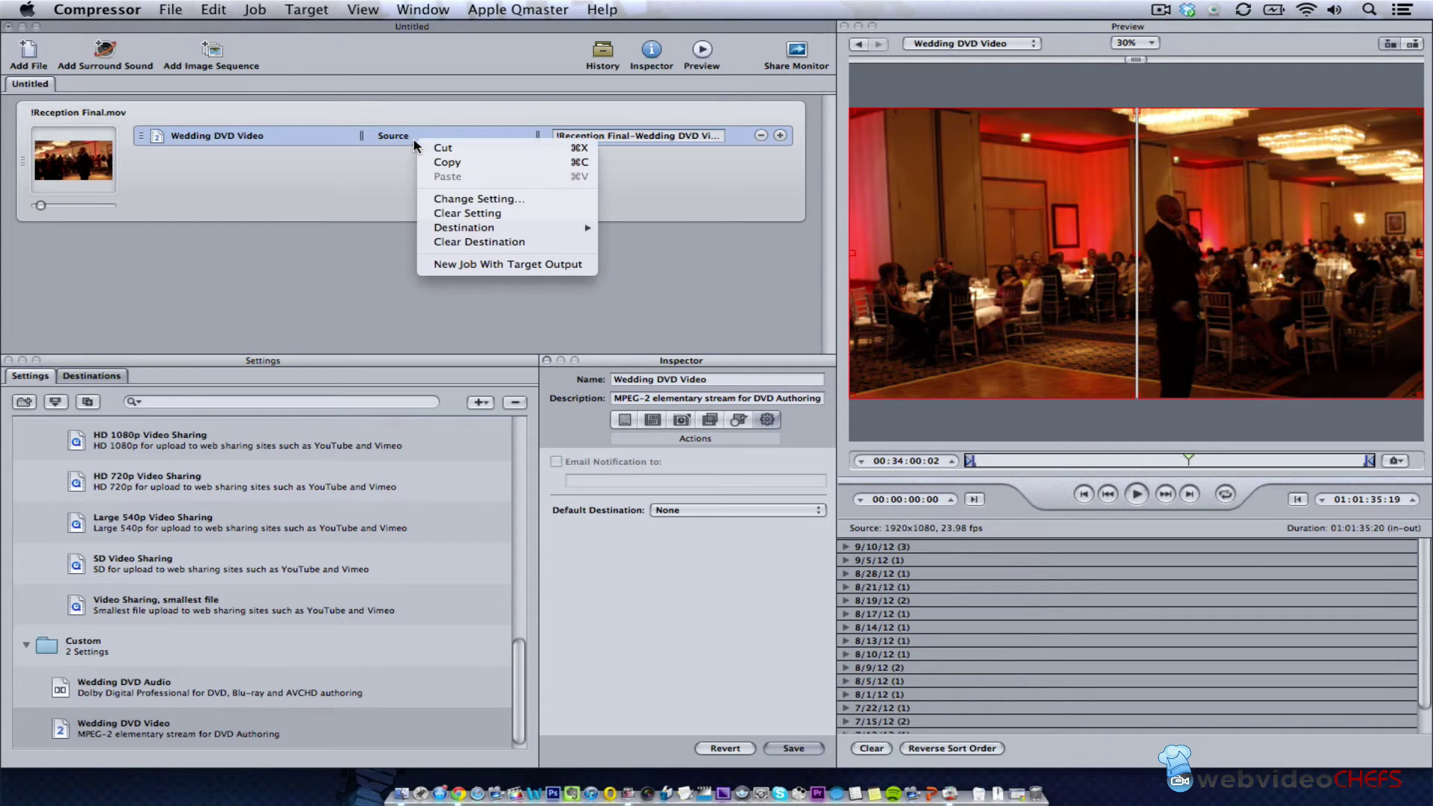
mouse_move(511, 227)
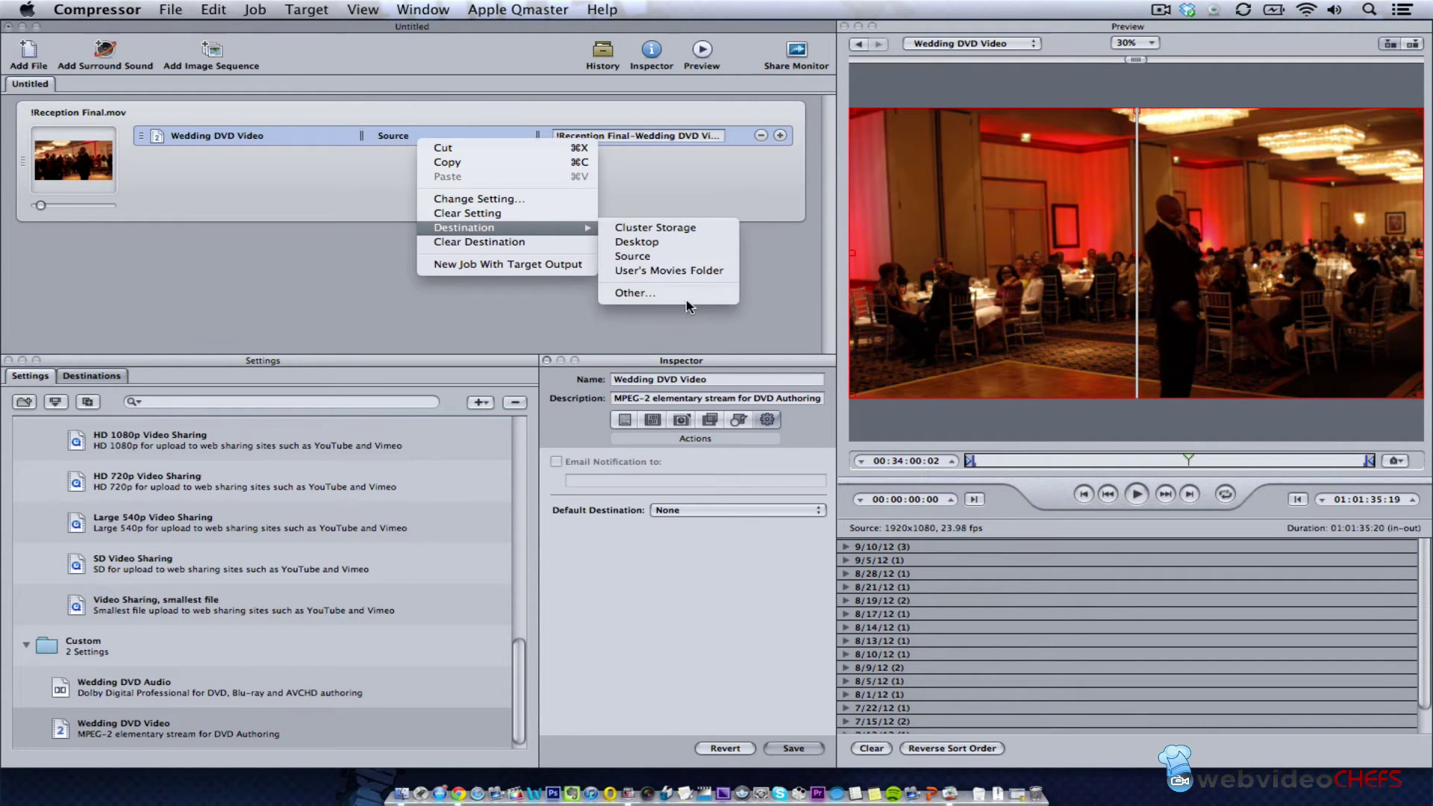
left_click(685, 292)
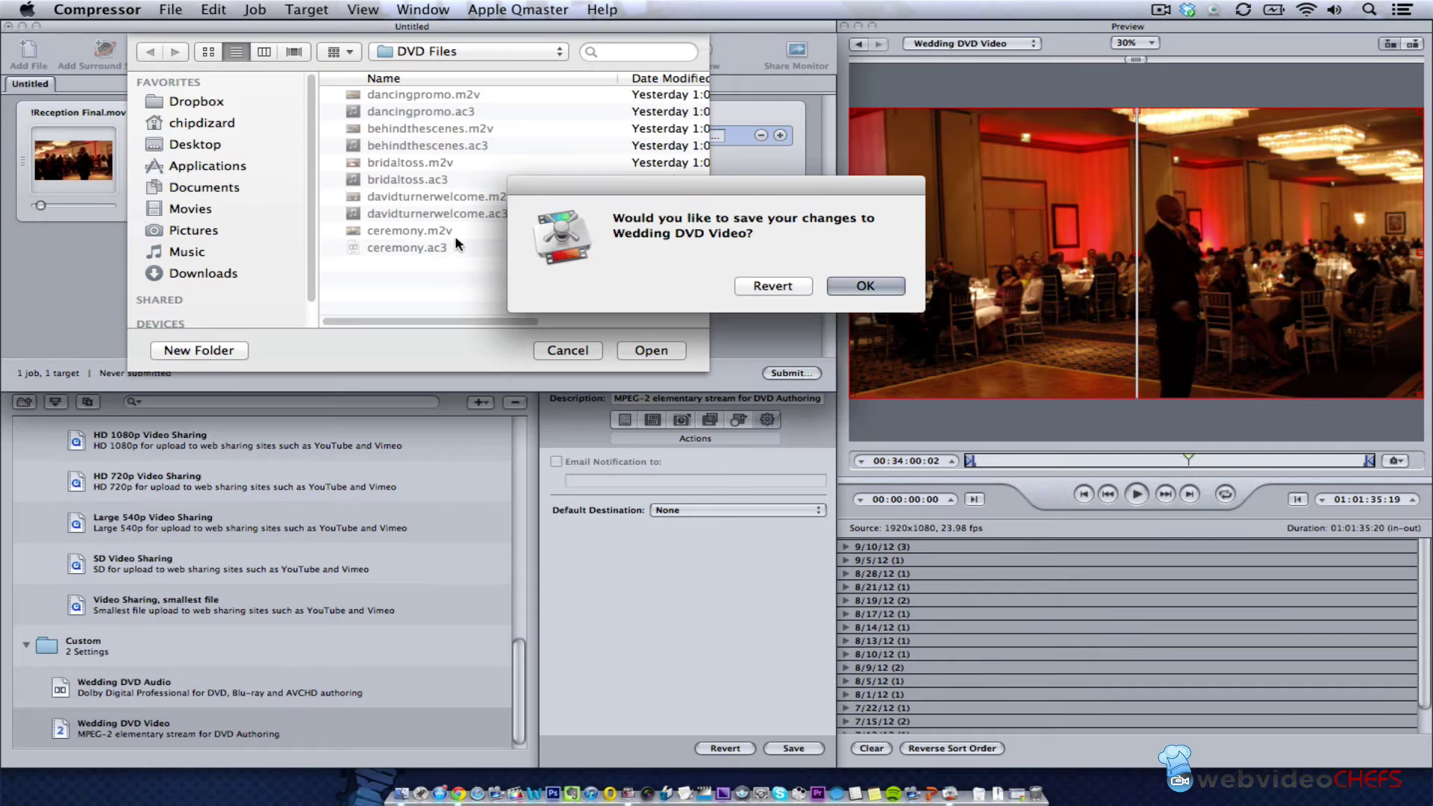
left_click(773, 287)
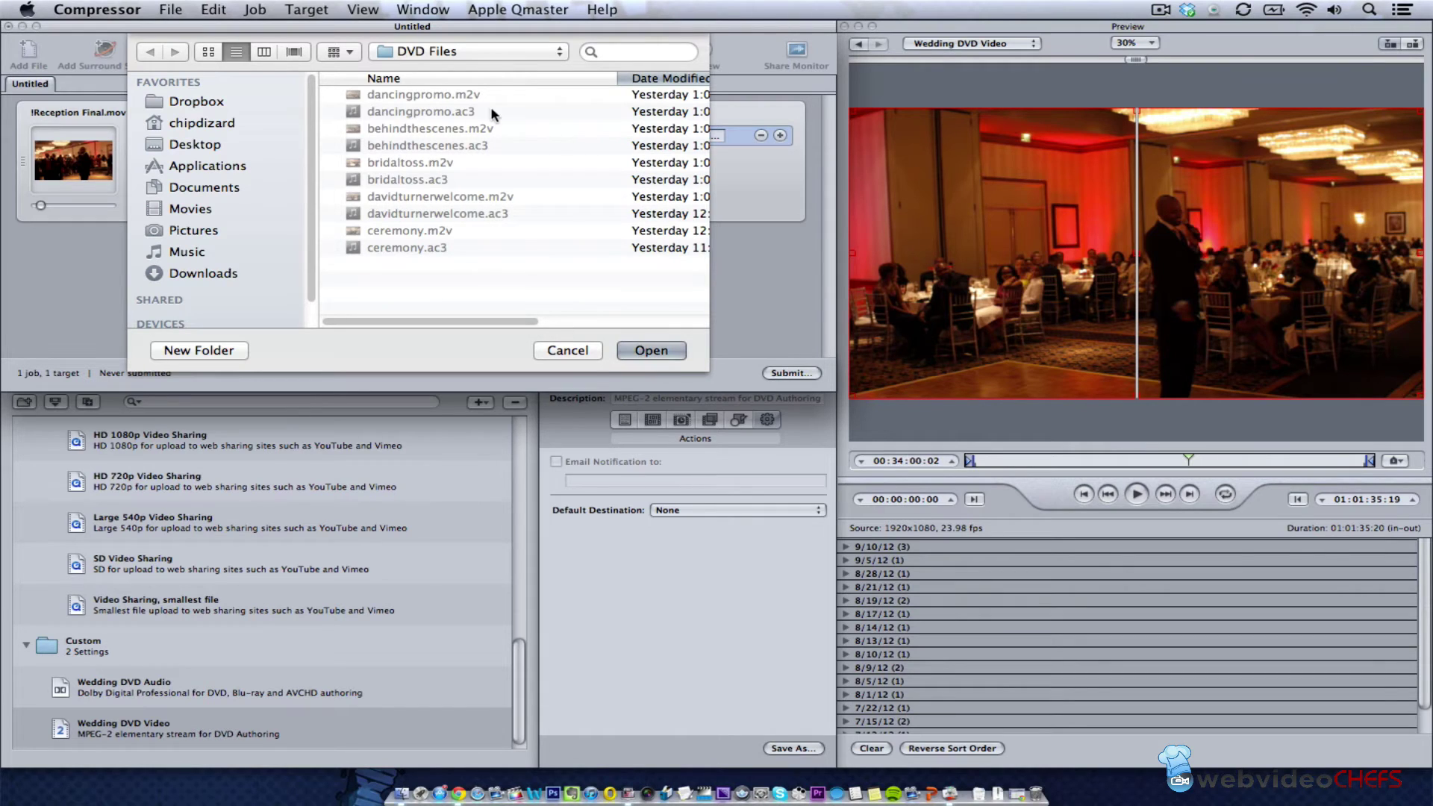
left_click(558, 53)
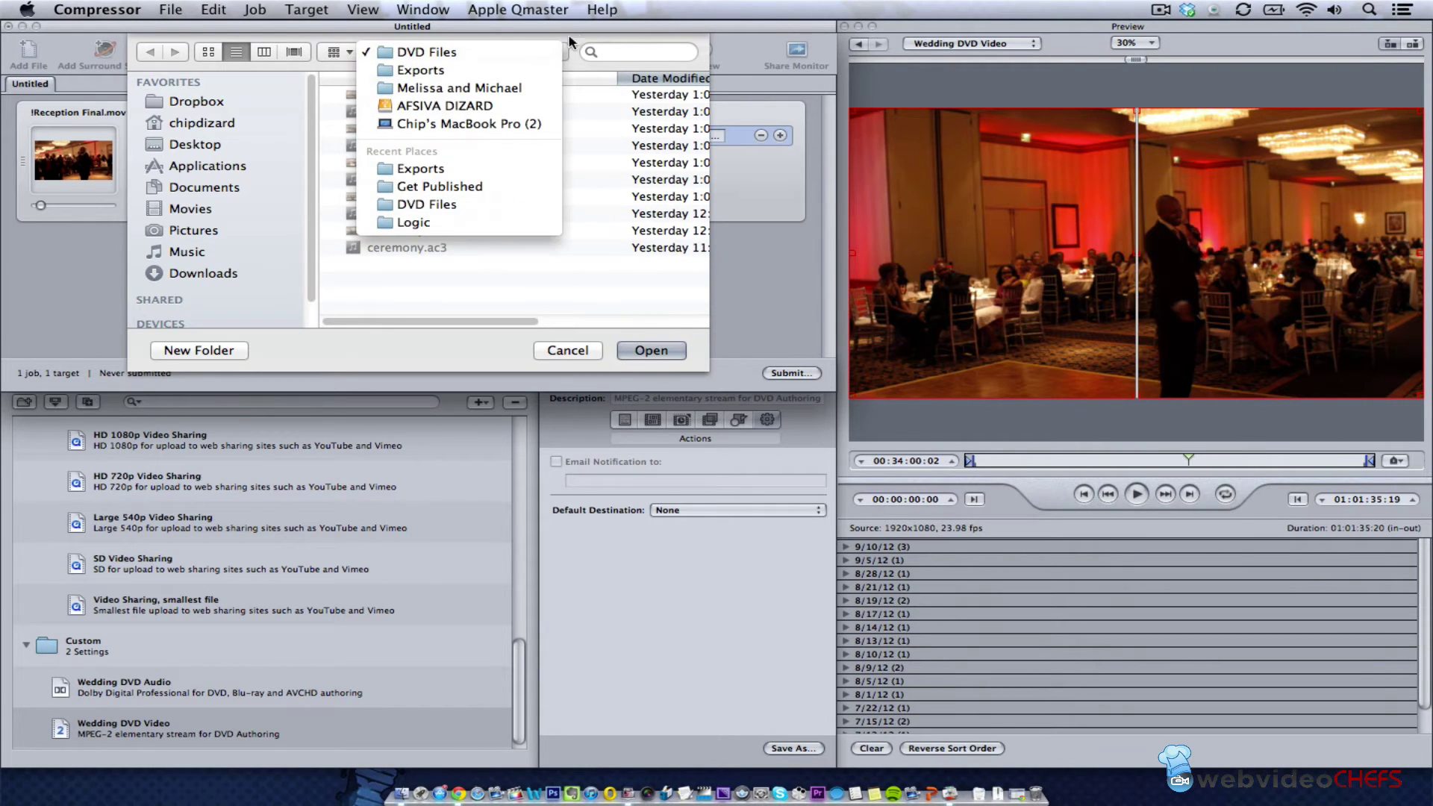
left_click(569, 41)
left_click(651, 350)
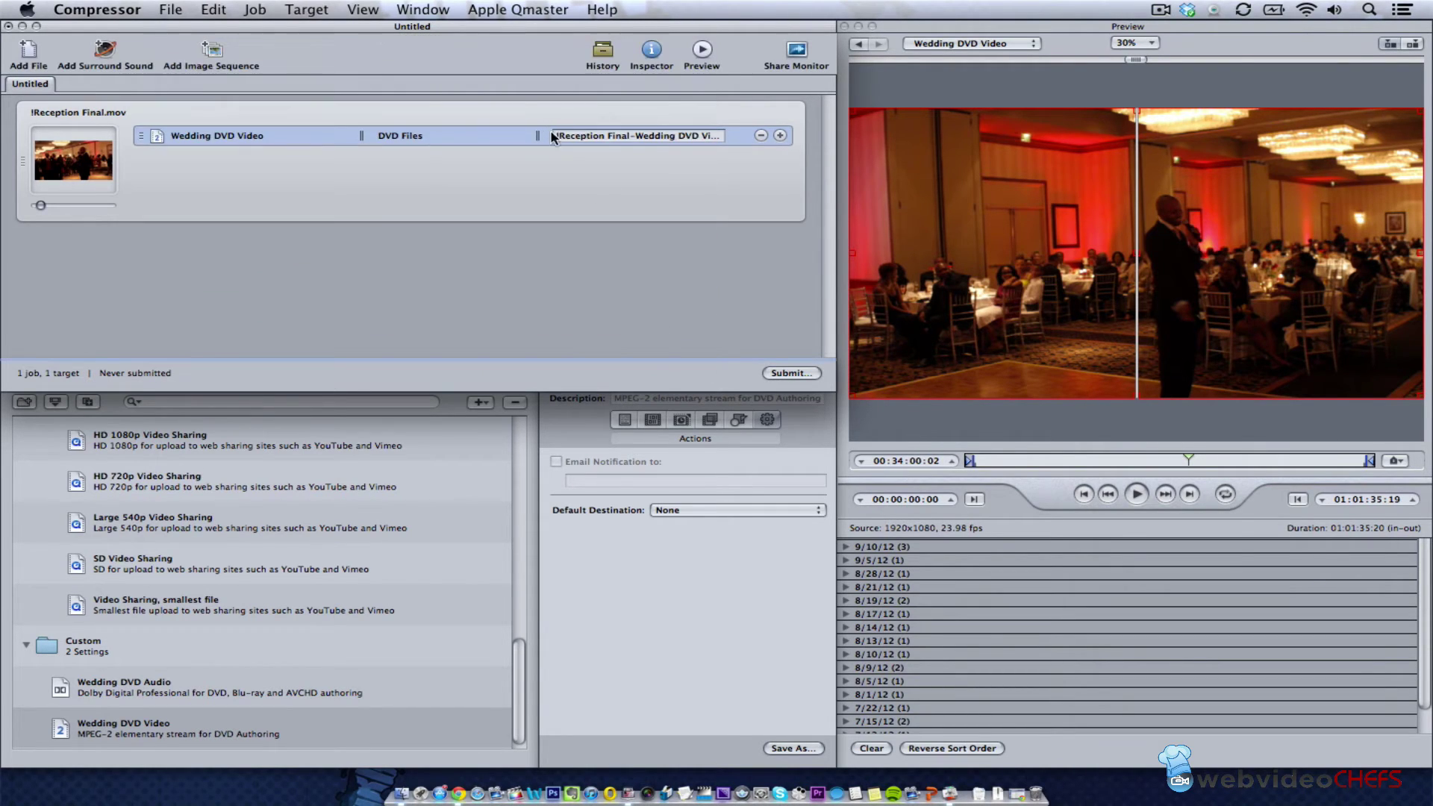
Rename the video target's output file to reception.m2v.
double_click(713, 137)
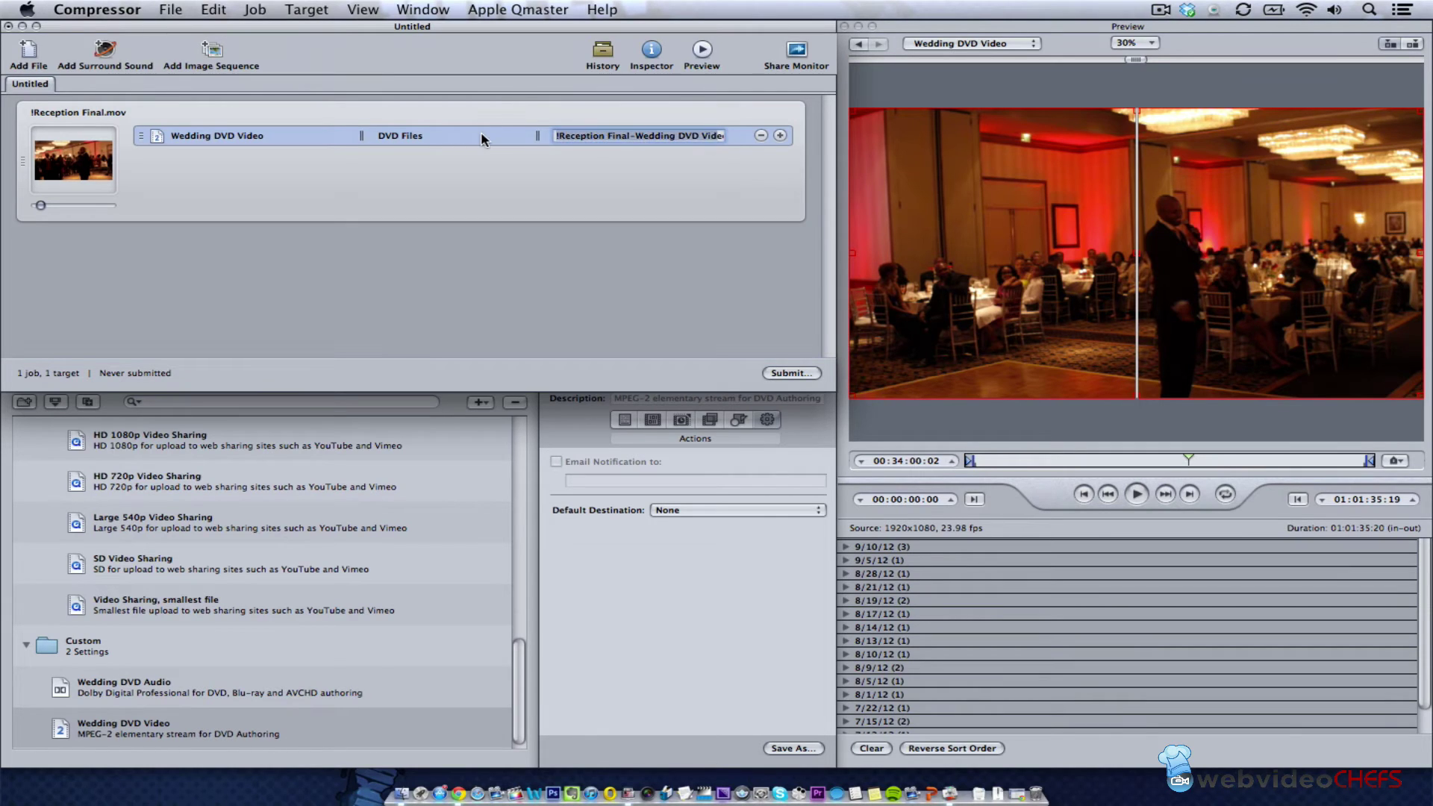
key("Right")
key("Left")
key("Left")
key("Left")
key("Left")
key("super+BackSpace")
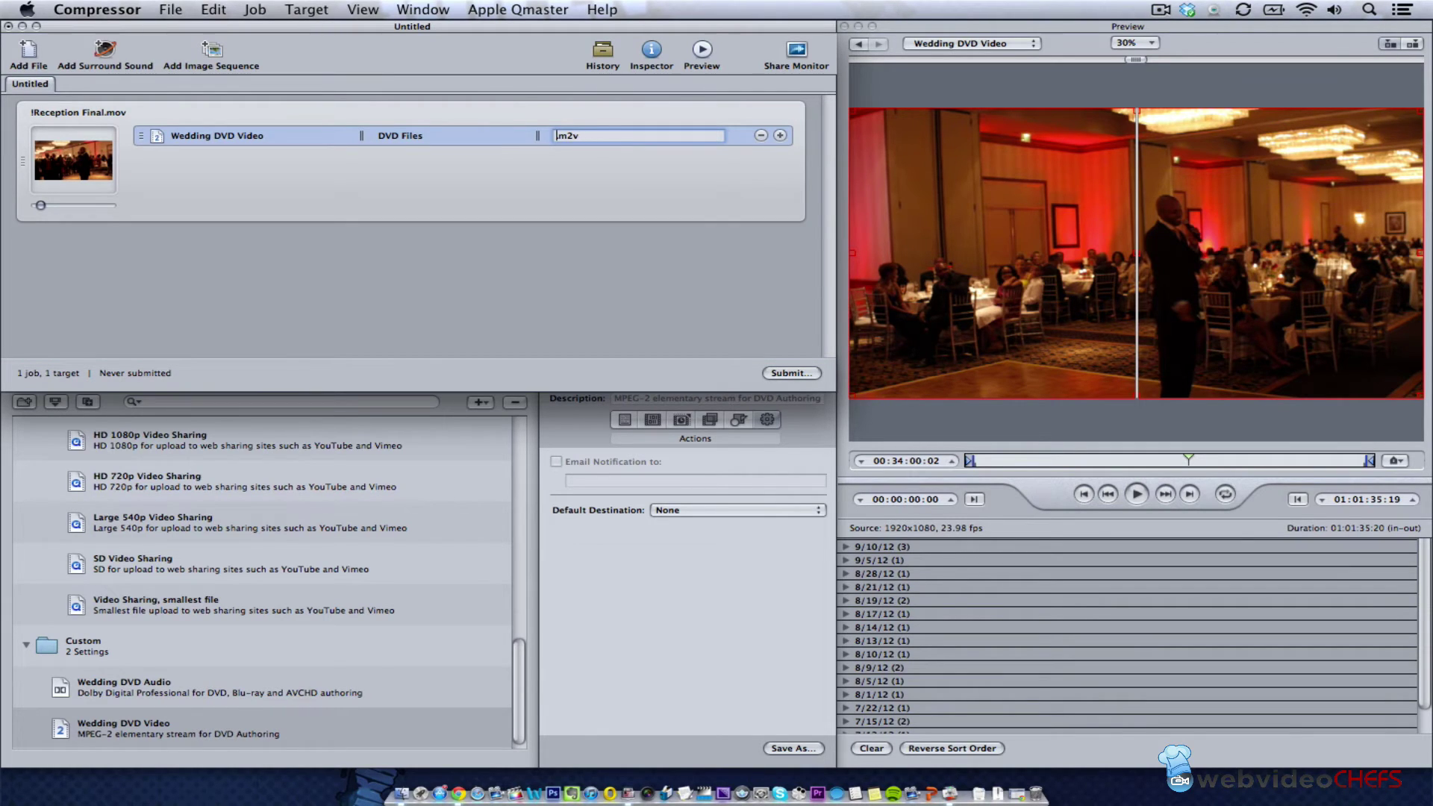
type("reception")
key("Return")
left_click(451, 202)
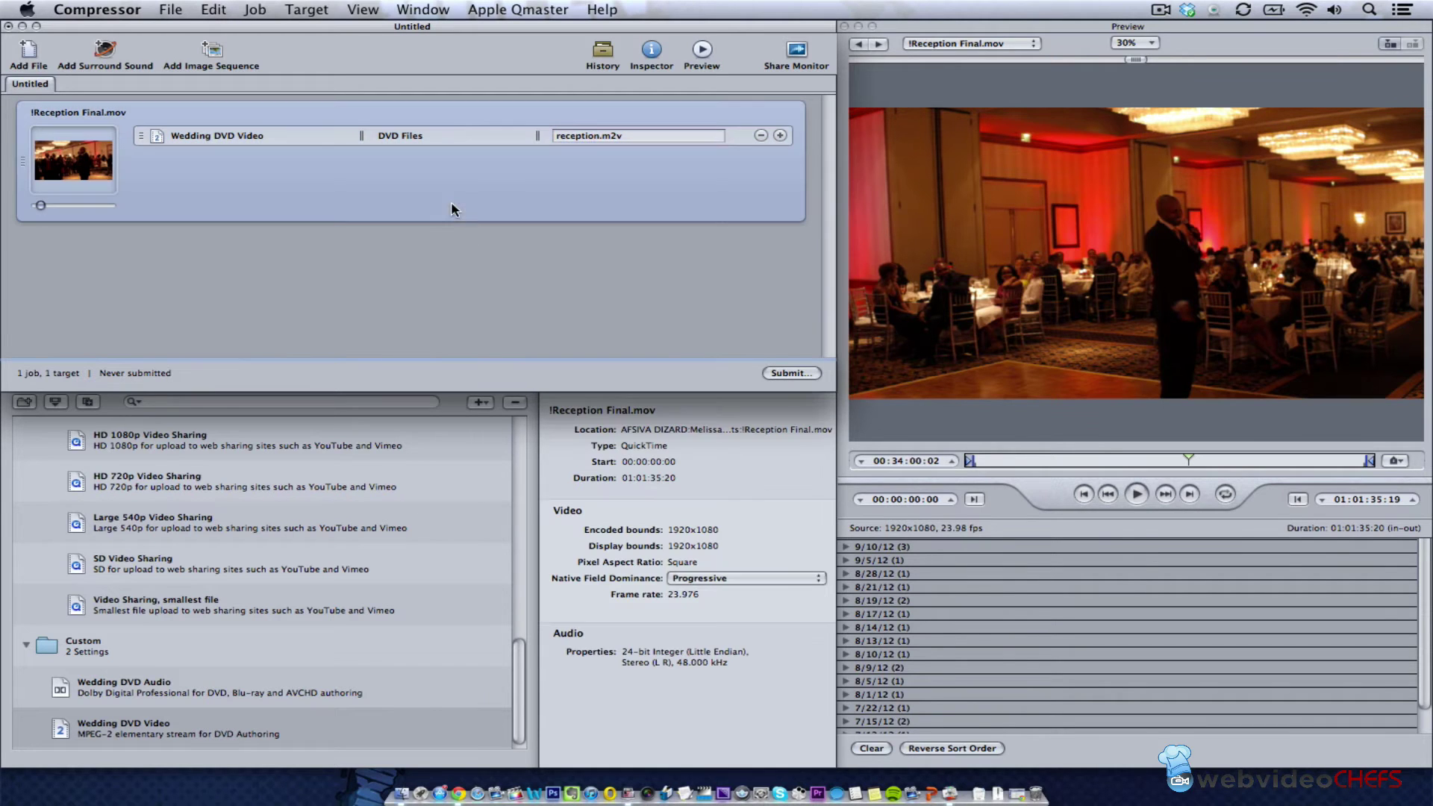
left_click(276, 692)
Add Wedding DVD Audio as a second target with DVD Files as its destination.
left_click_drag(256, 687, 291, 196)
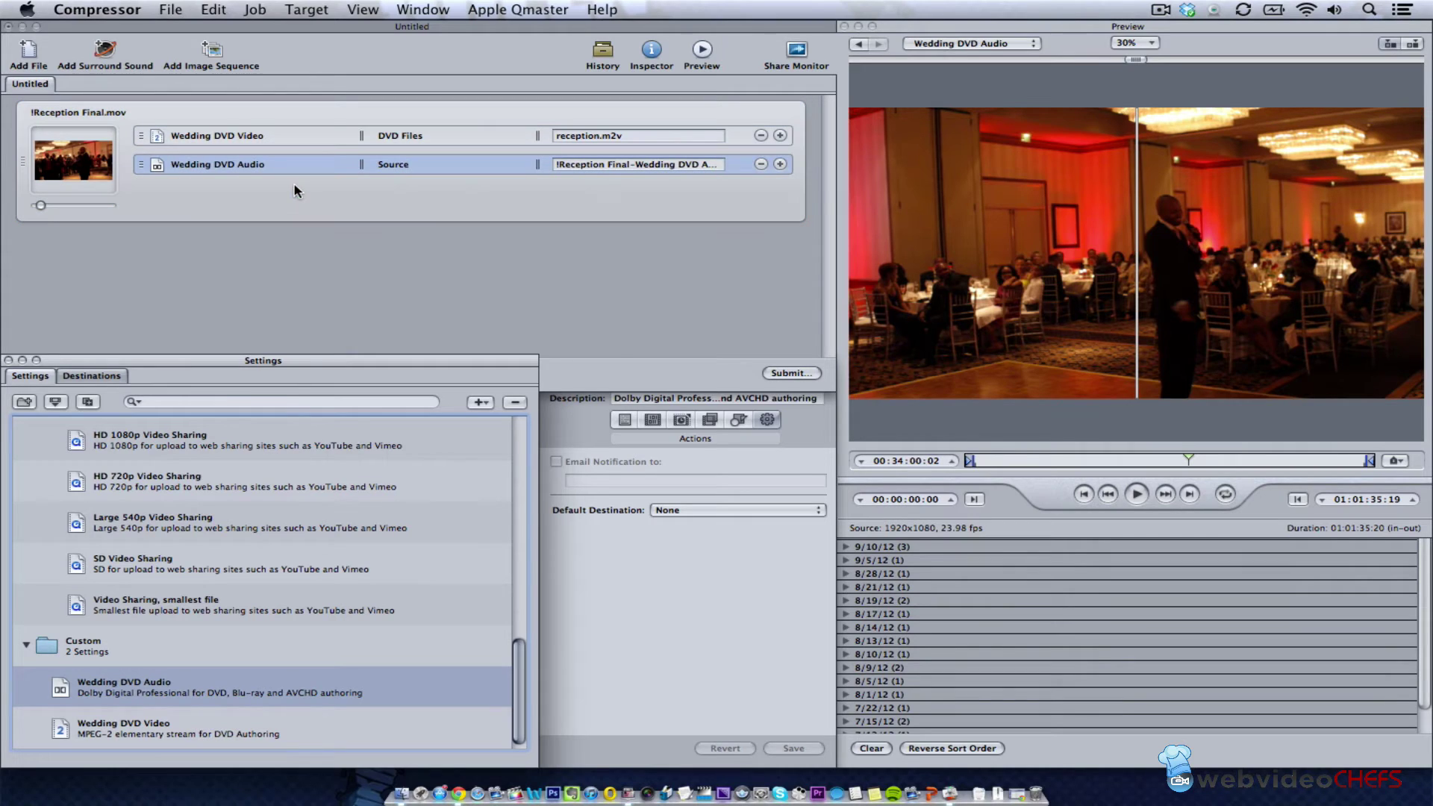
left_click(329, 164)
right_click(389, 166)
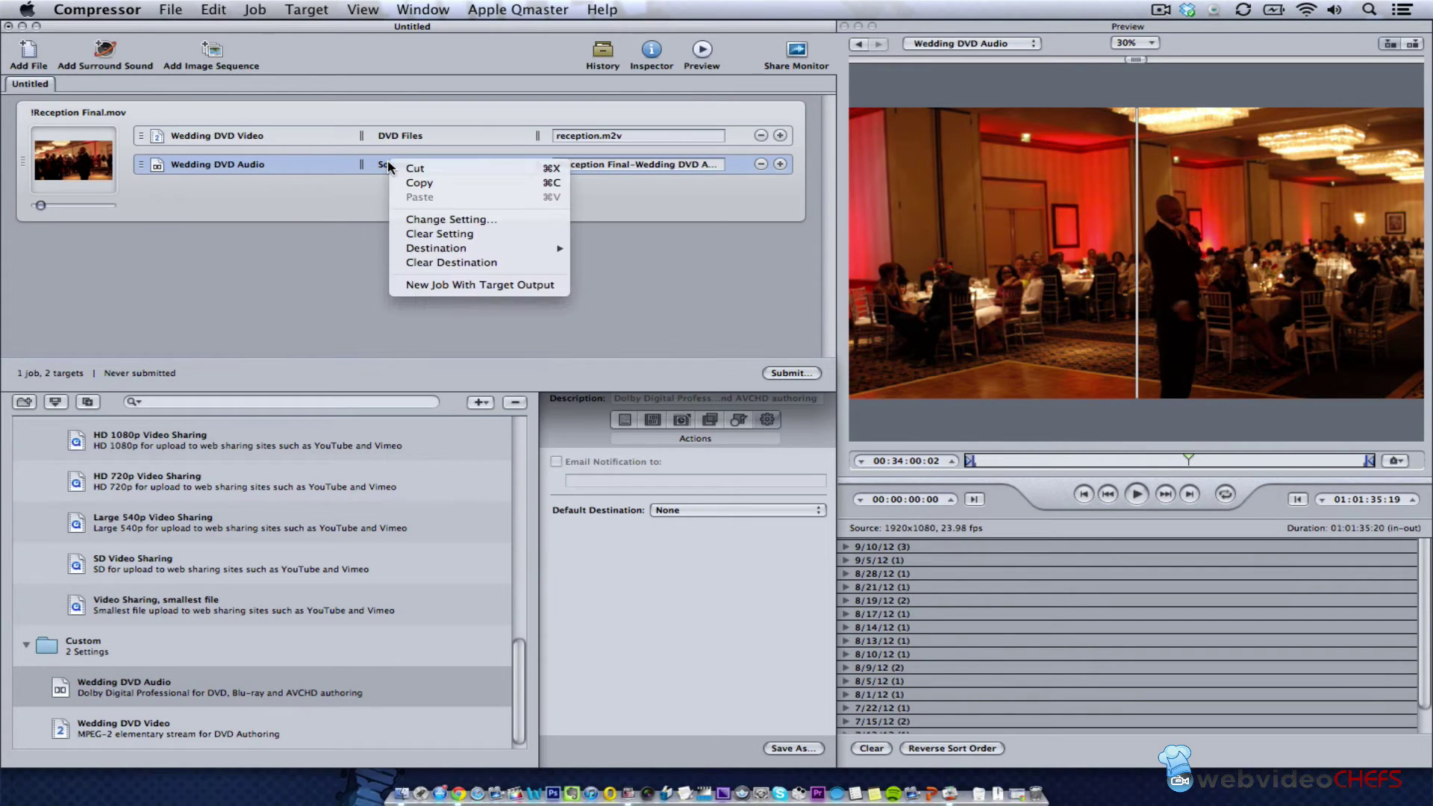
mouse_move(484, 254)
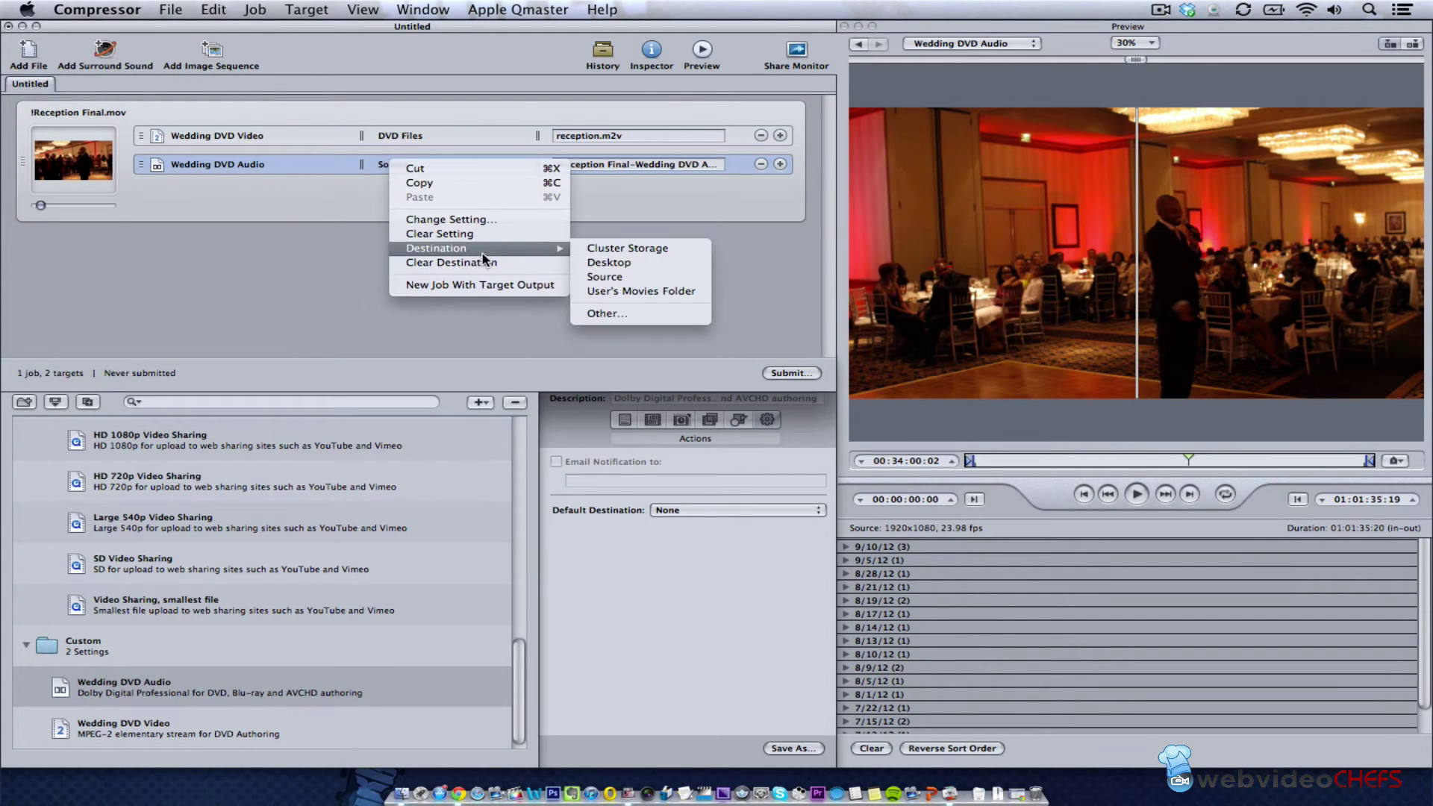
left_click(643, 312)
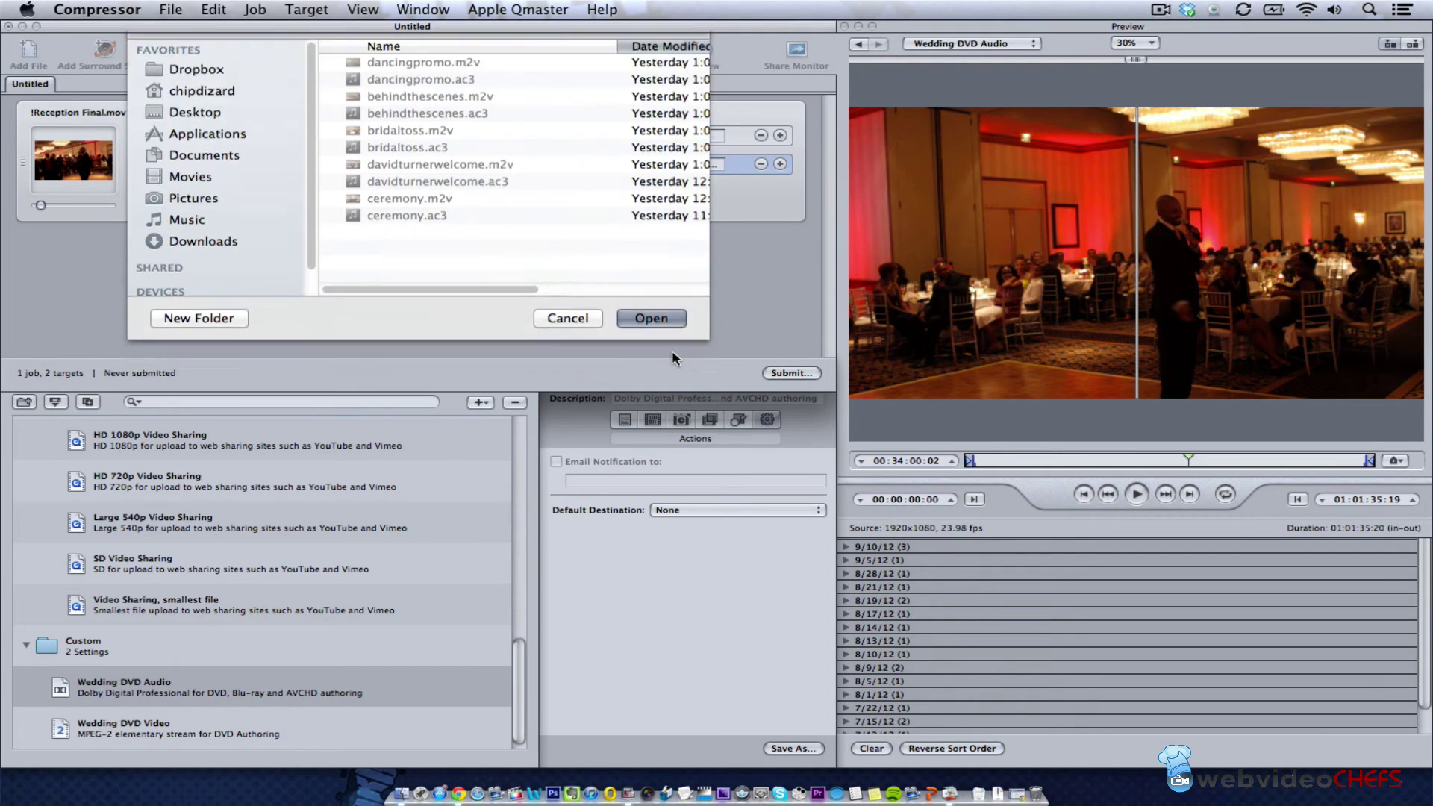
left_click(672, 350)
Rename the audio target's output file to reception.ac3.
left_click(705, 172)
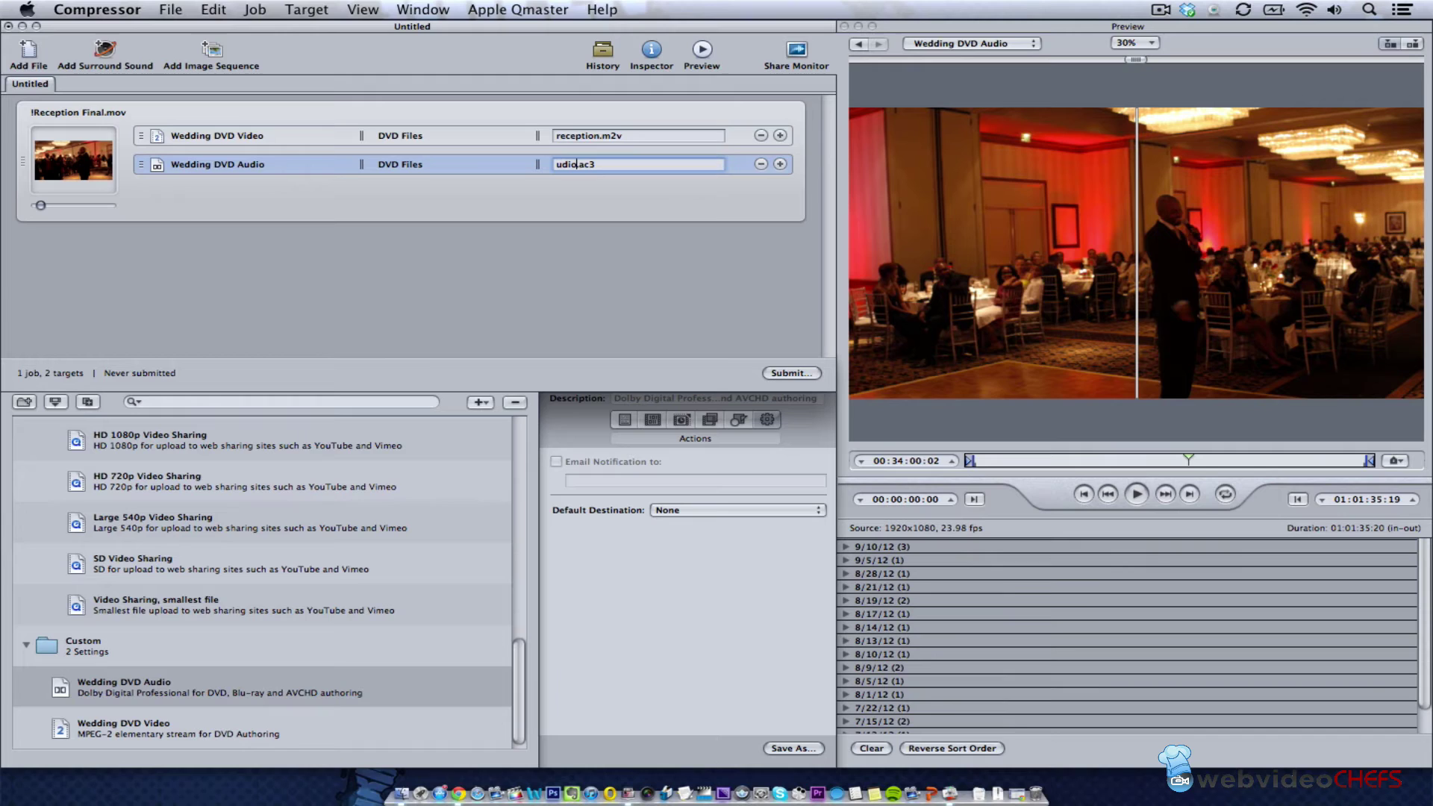
key("BackSpace")
key("BackSpace")
key("BackSpace")
key("BackSpace")
key("BackSpace")
key("BackSpace")
key("BackSpace")
key("BackSpace")
type("reception")
left_click(503, 226)
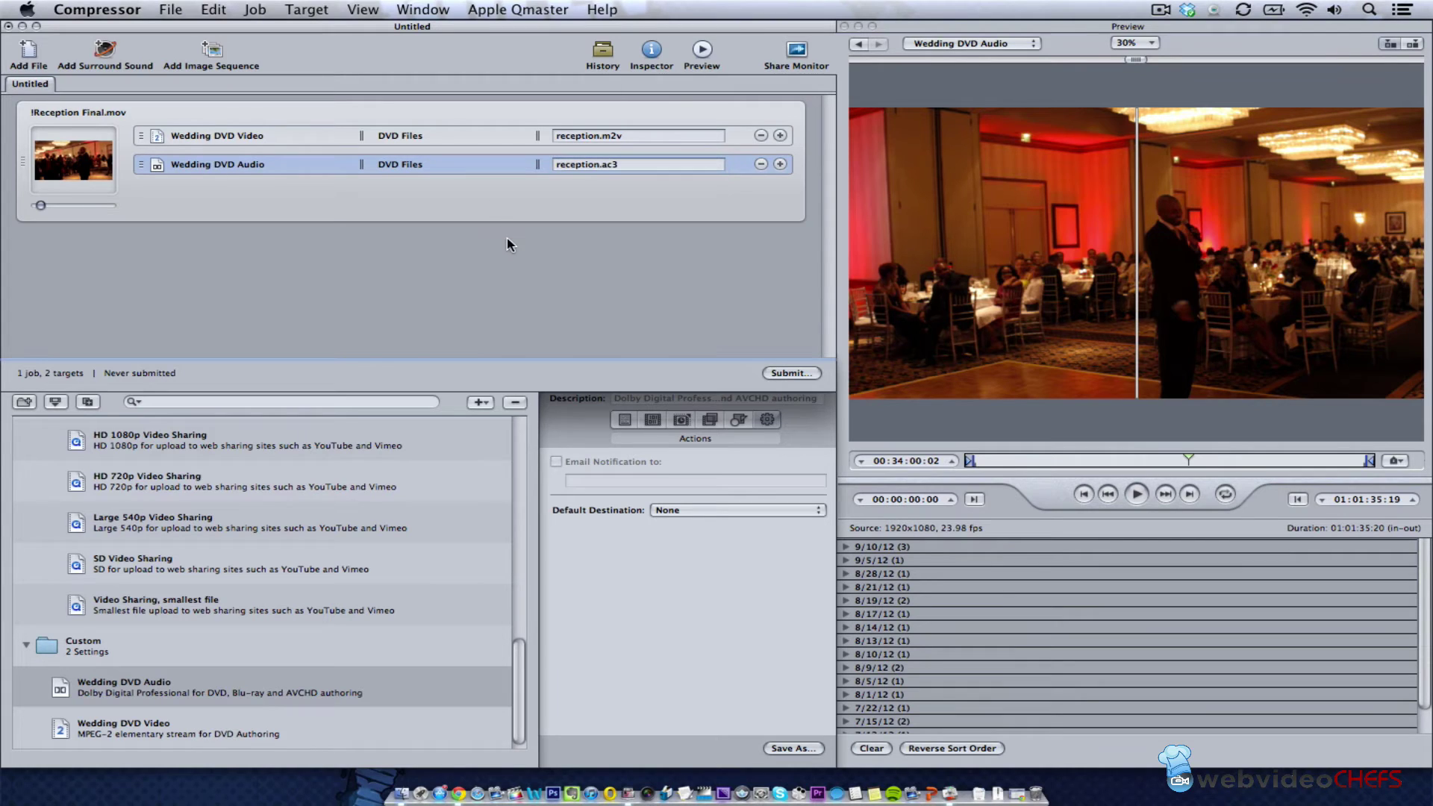
Submit the batch as 'Reception' at High priority on This Computer and open the progress monitor.
left_click(791, 373)
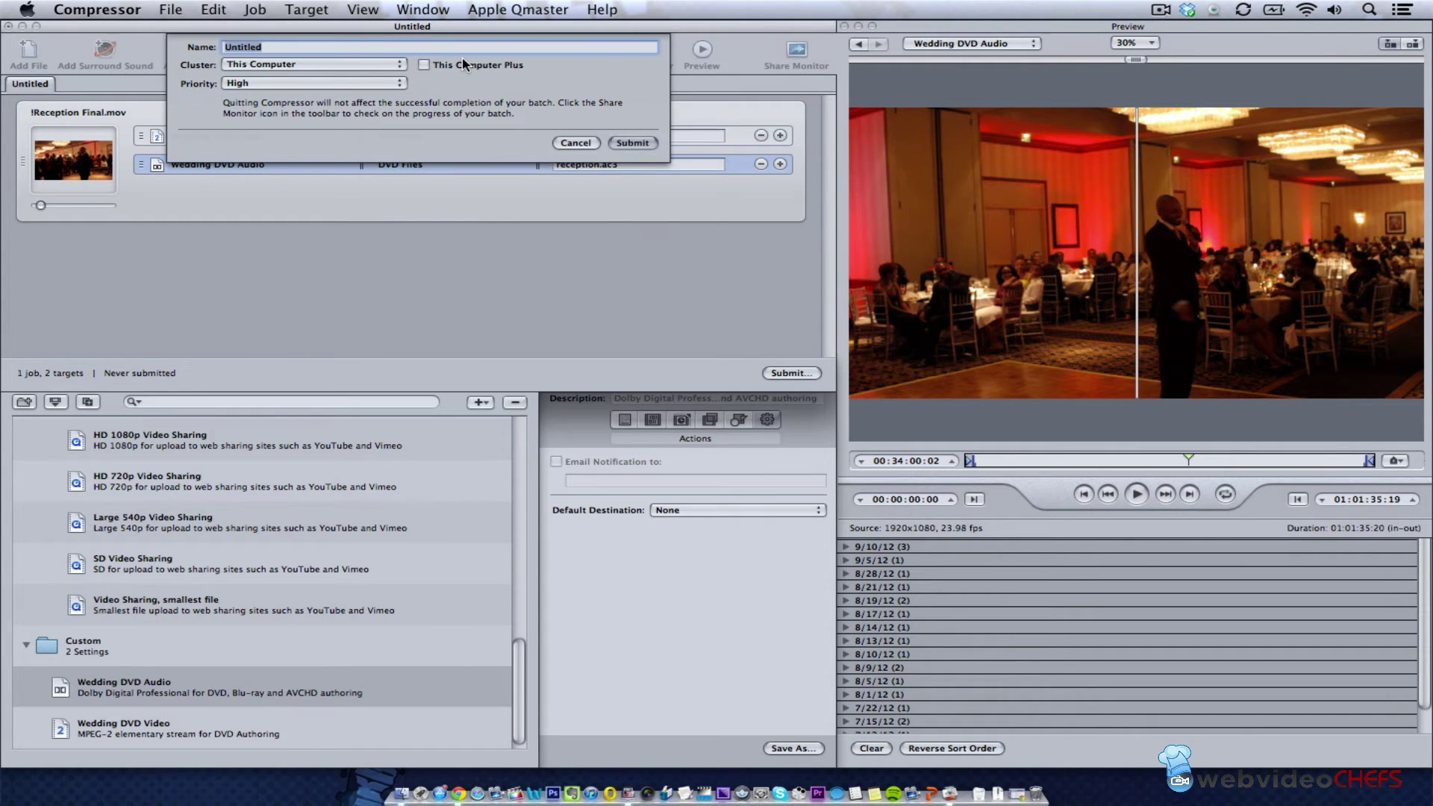
type("Reception")
left_click(334, 82)
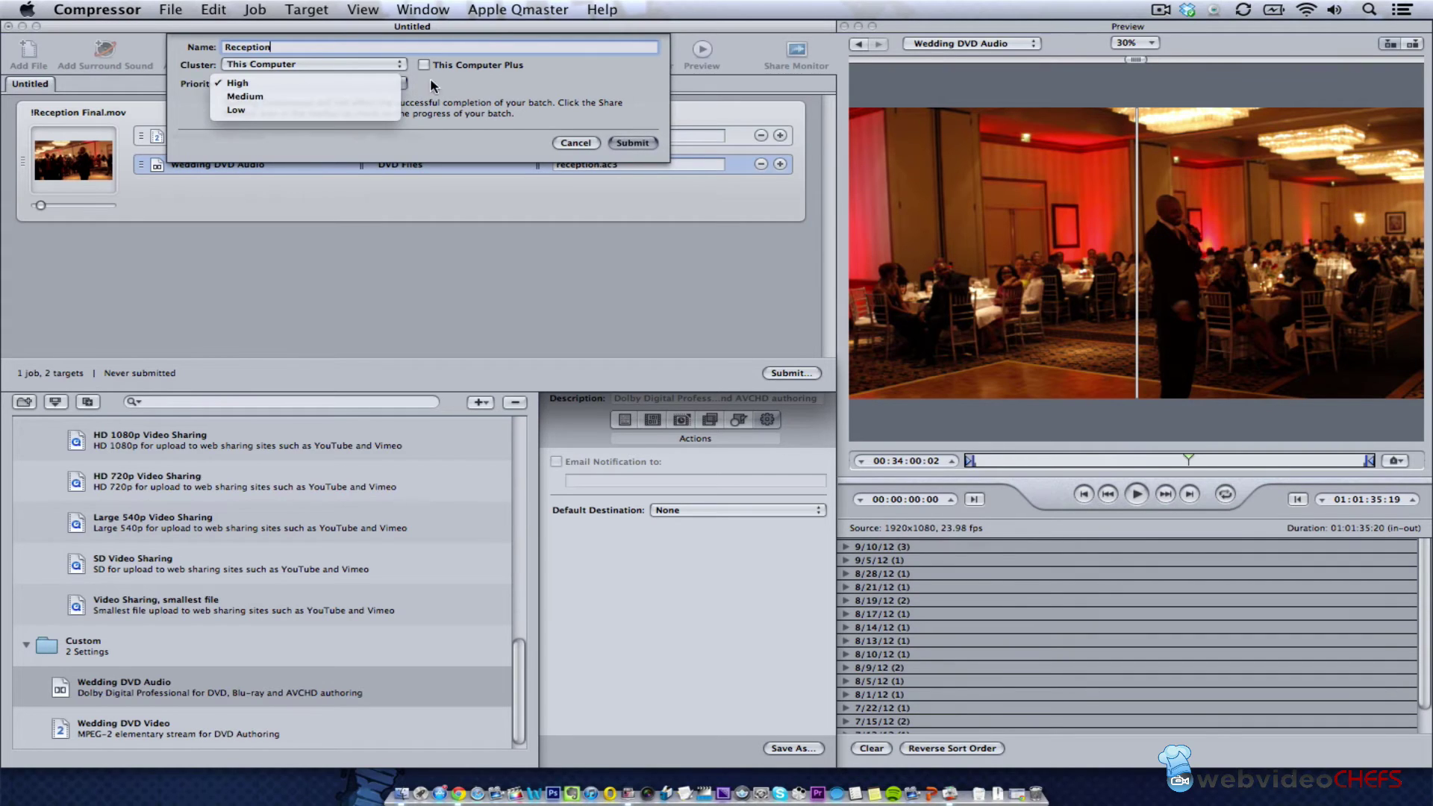
left_click(429, 78)
left_click(359, 67)
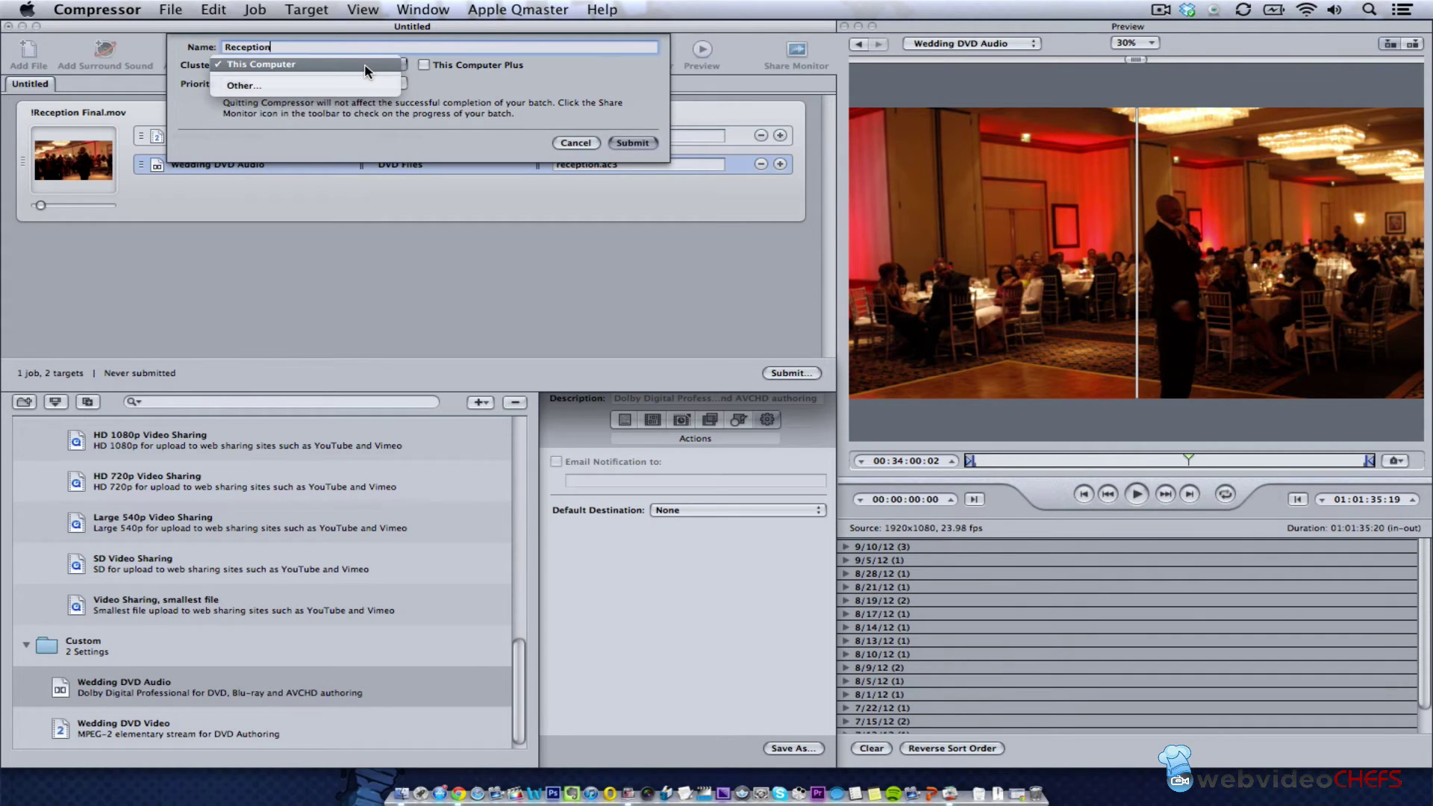
left_click(505, 99)
left_click(634, 142)
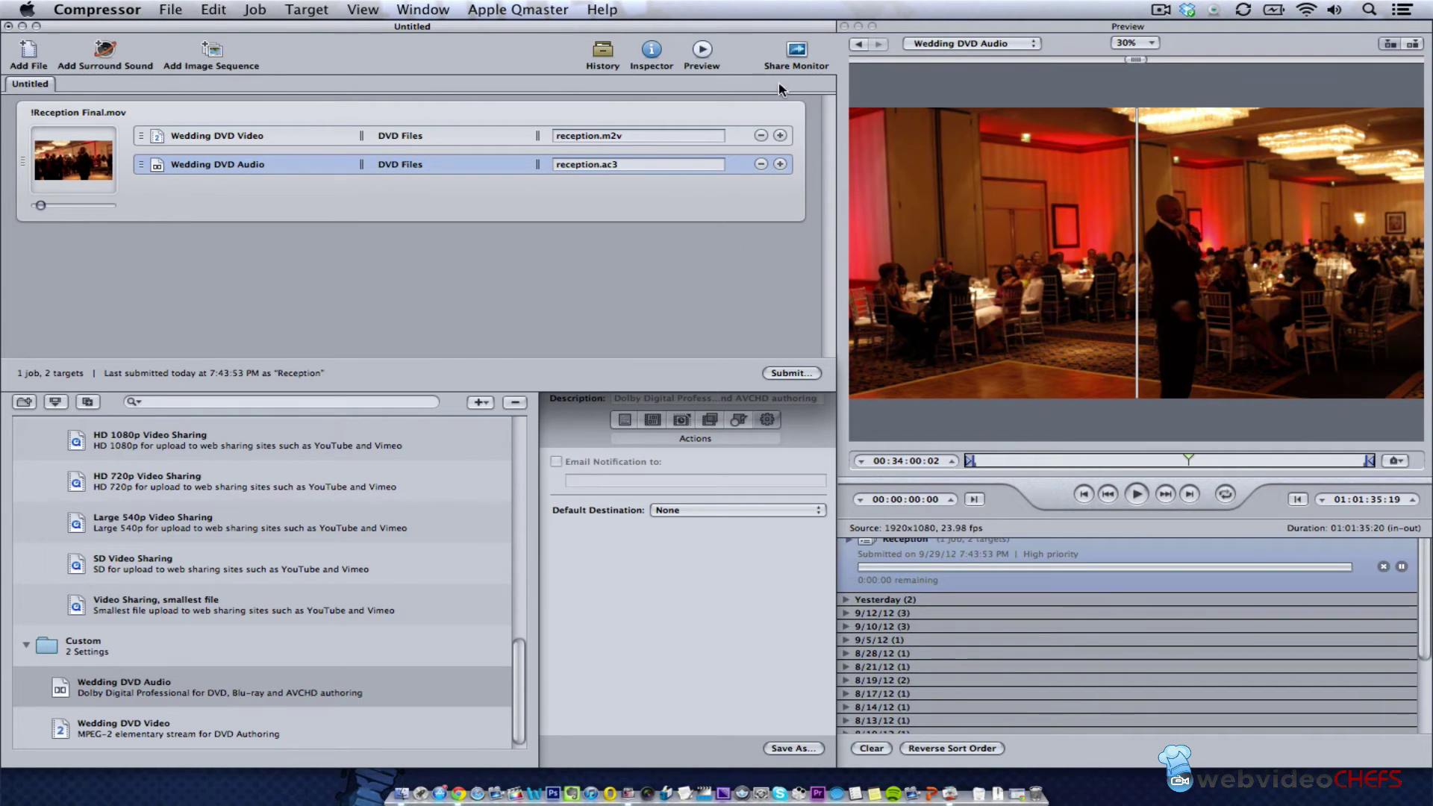
left_click(797, 46)
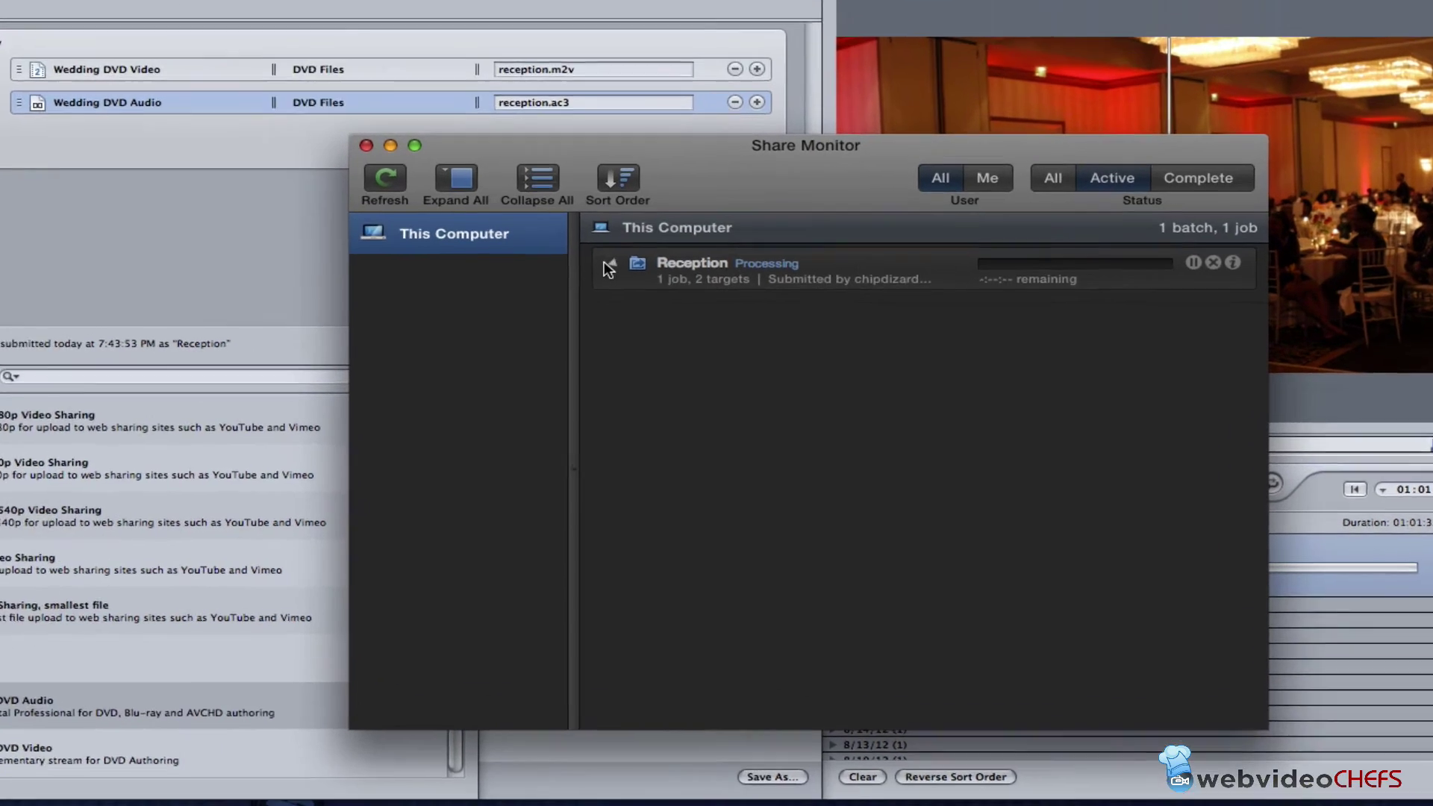
Show completed batches, expand Reception, and view the !Reception Final.mov job's Successful status.
left_click(655, 303)
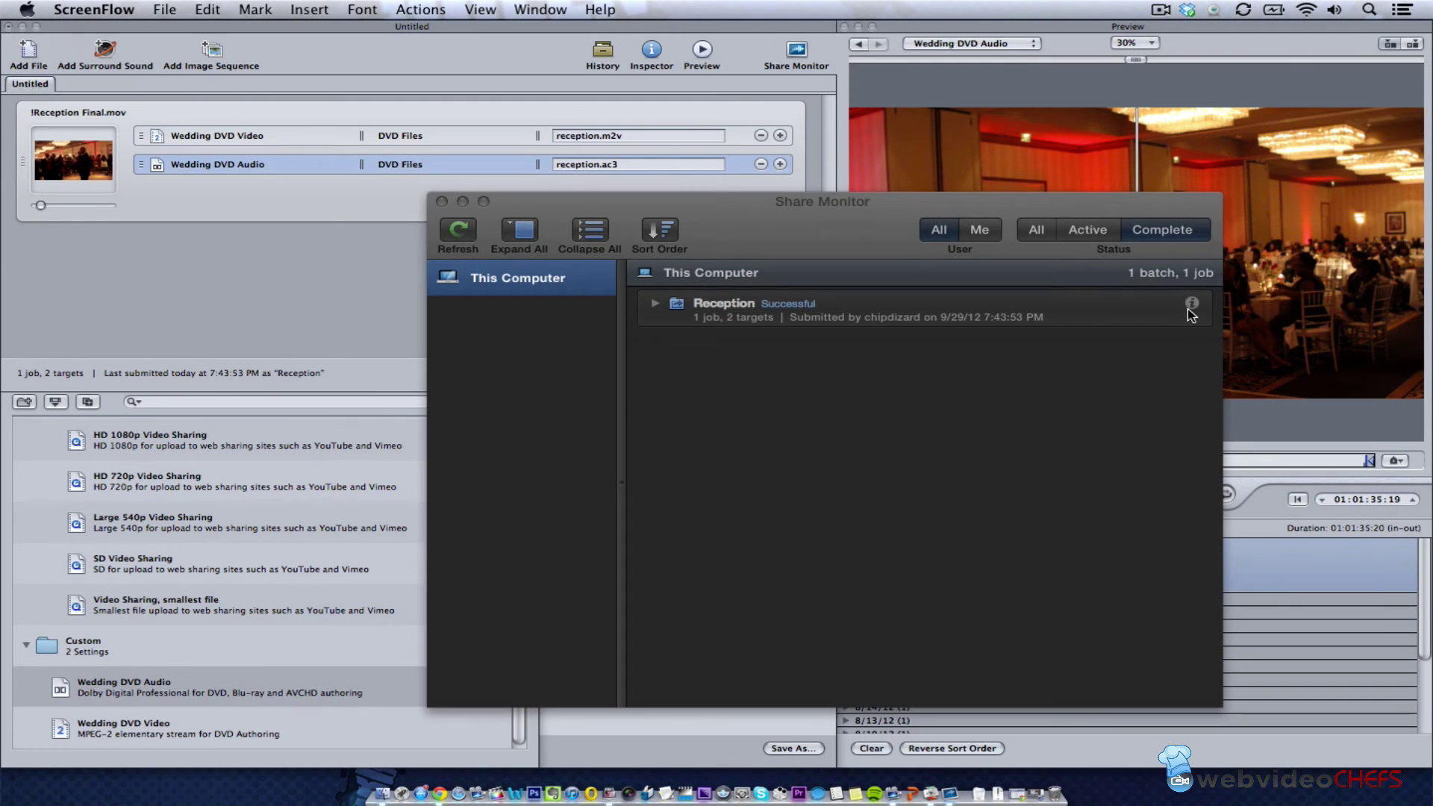
left_click(1193, 310)
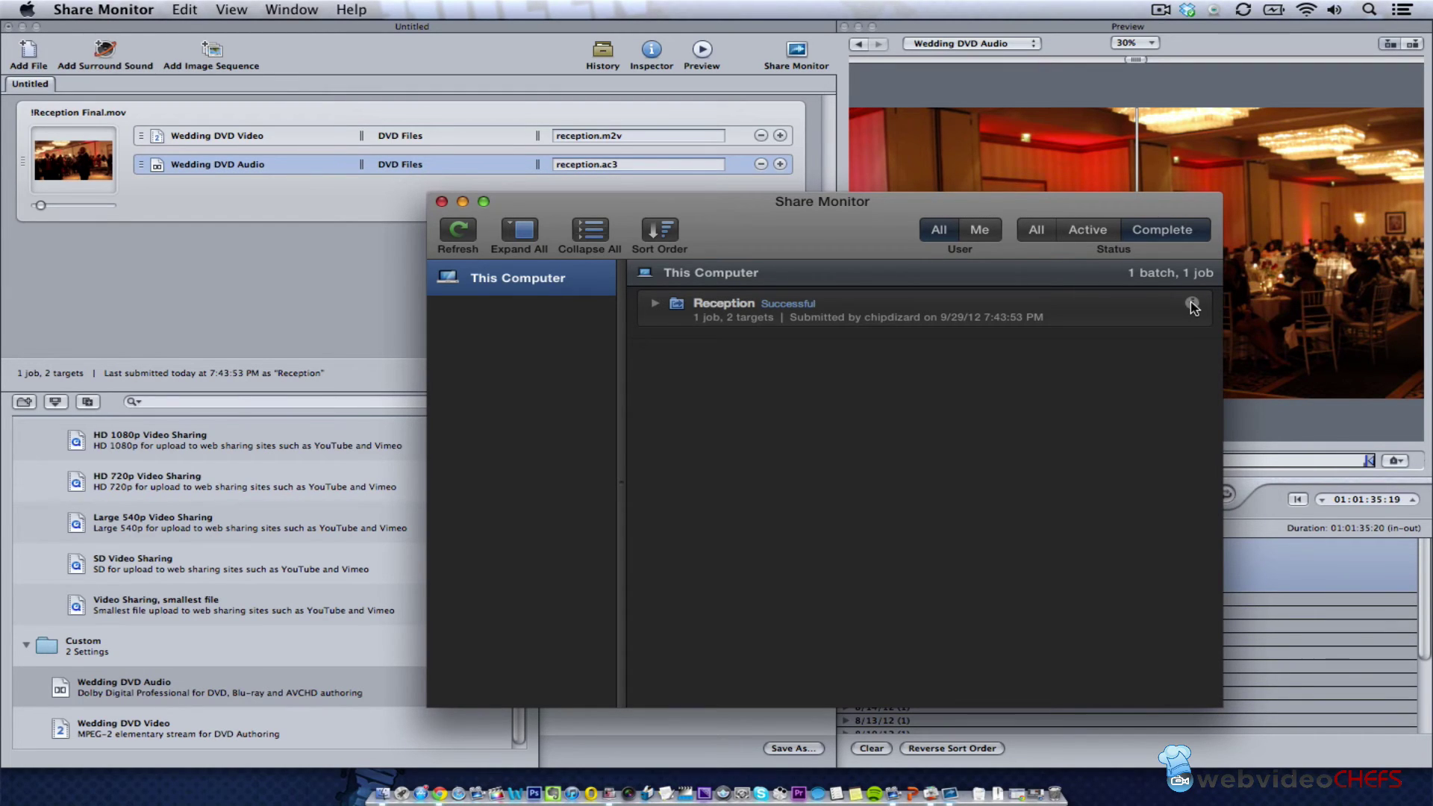
left_click(655, 303)
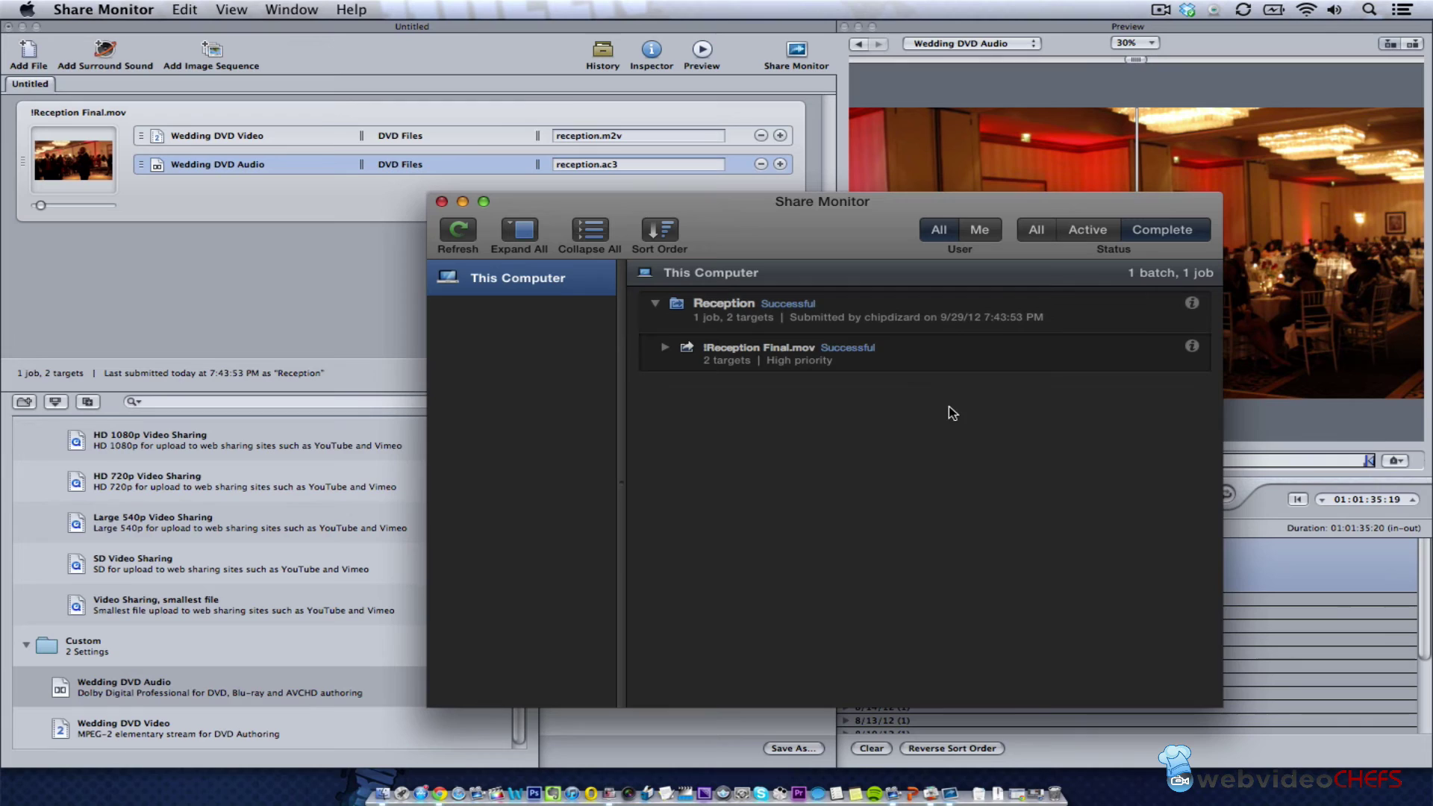
left_click(1191, 345)
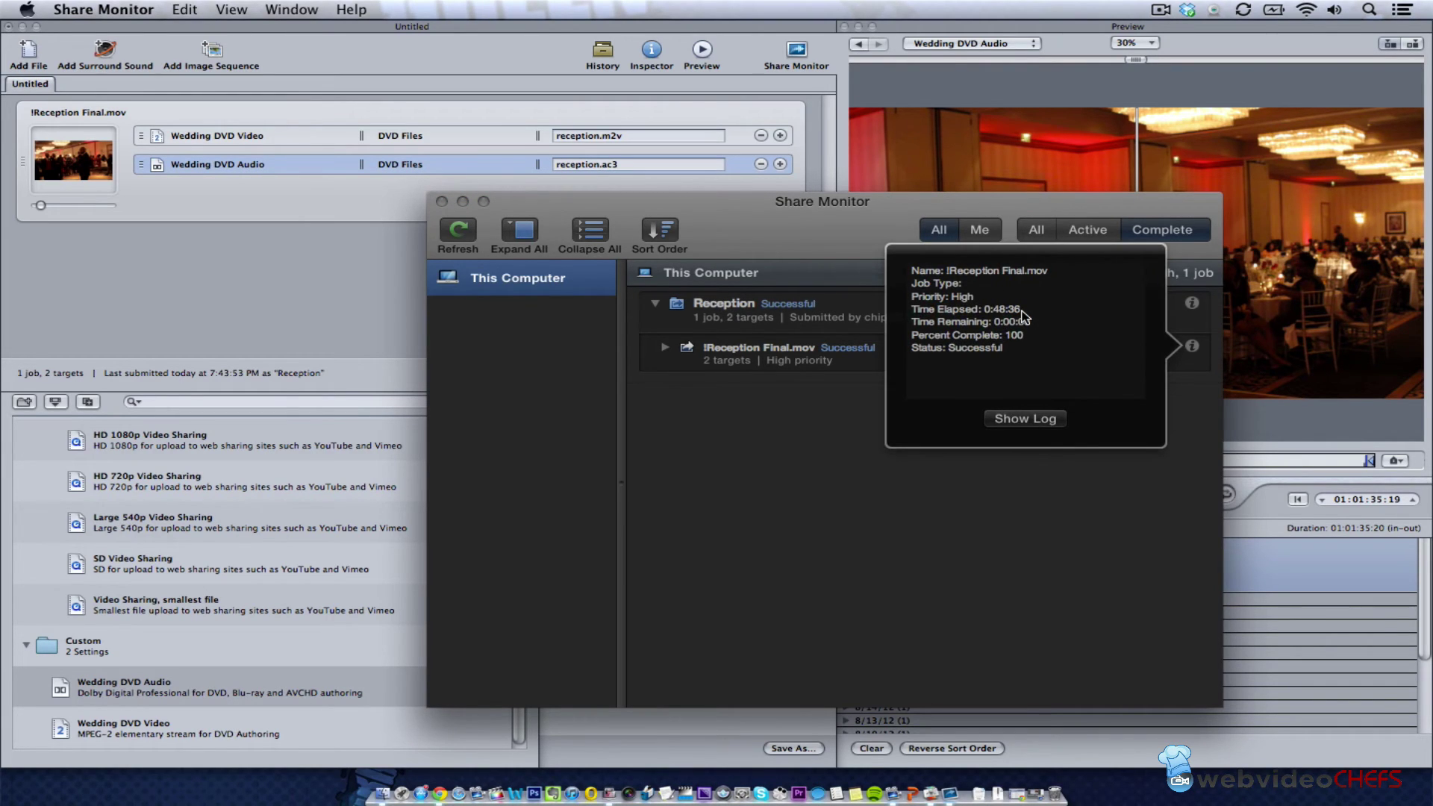
Close Share Monitor and hide Compressor via its application menu.
left_click(441, 202)
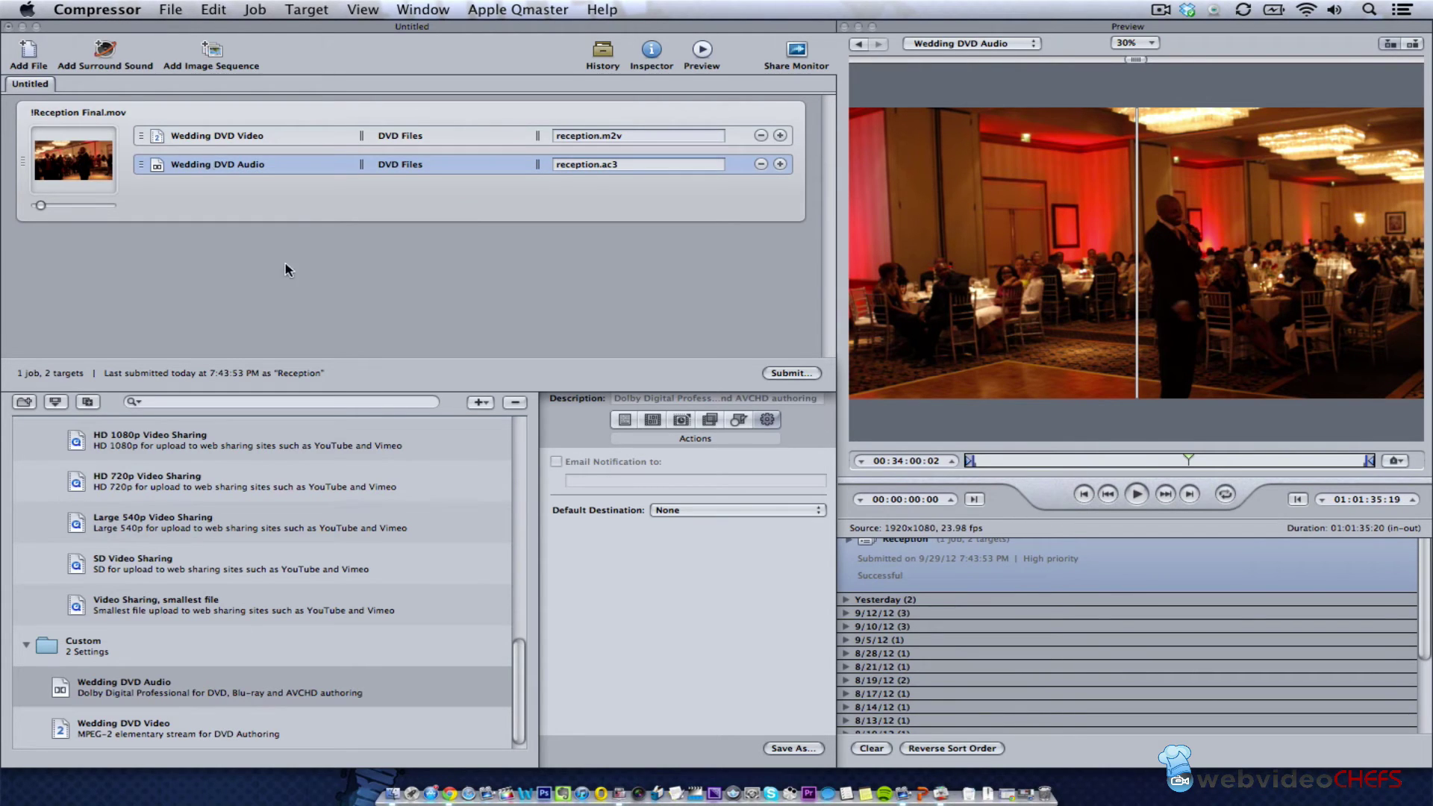
left_click(97, 9)
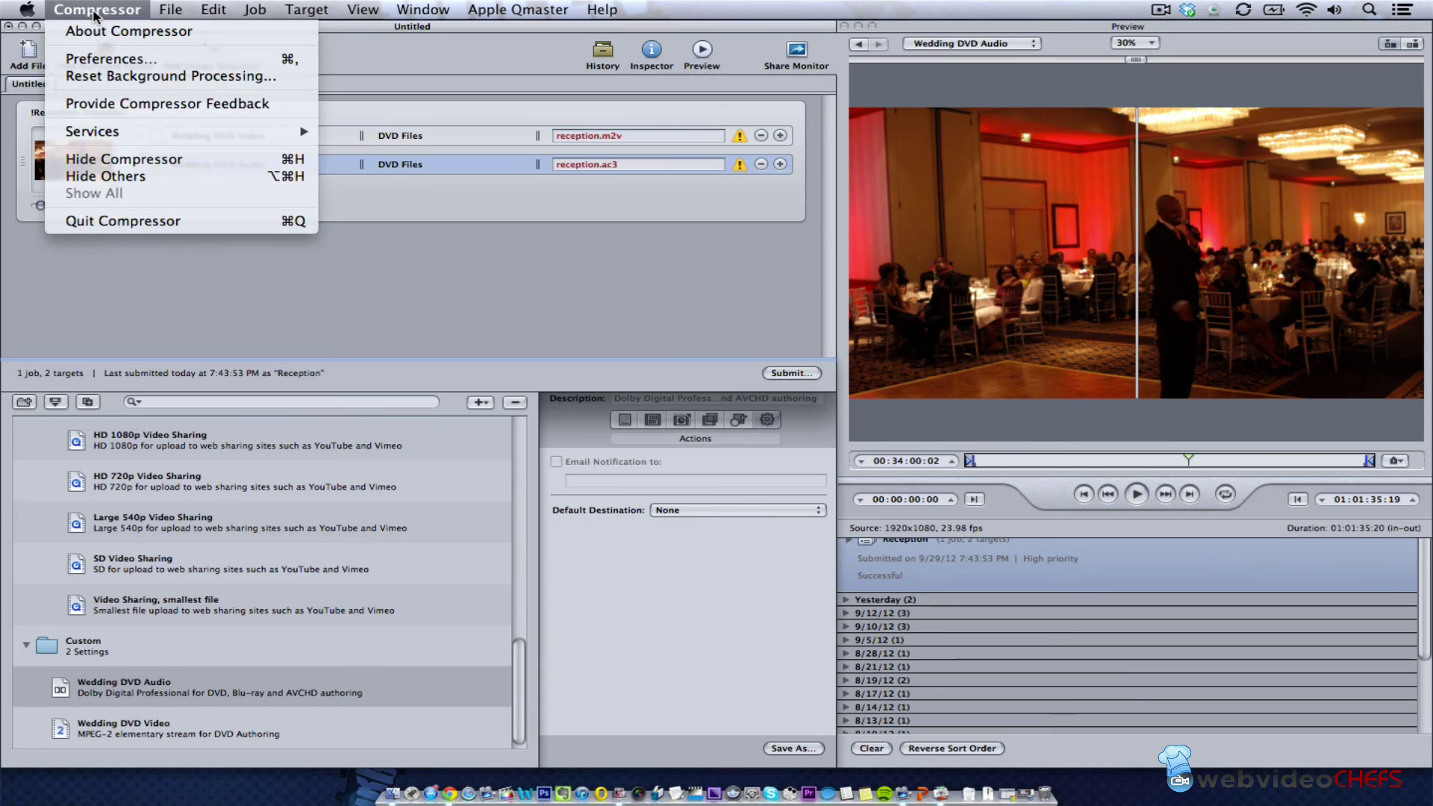
left_click(155, 161)
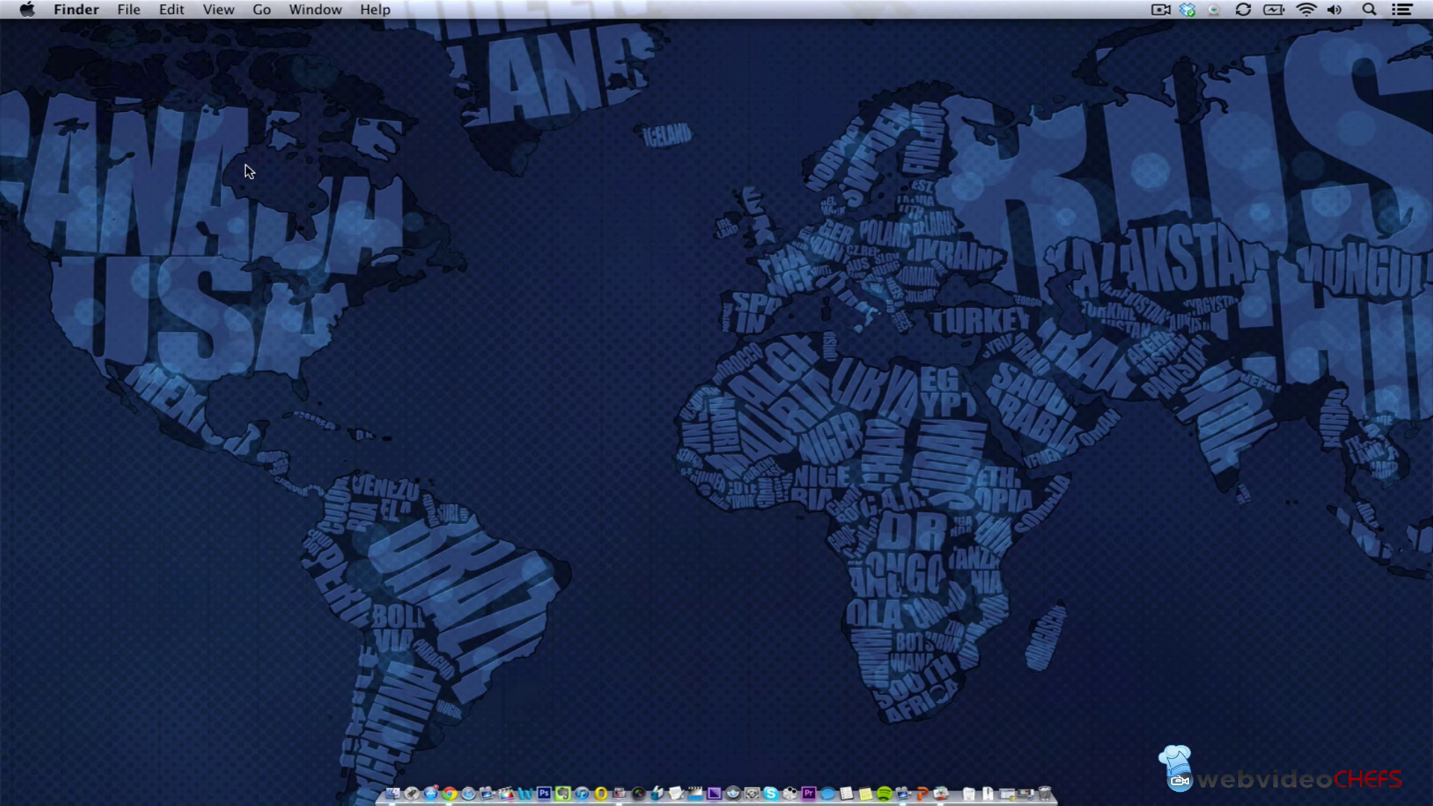
Navigate the AFSIVA DIZARD drive to Exports > DVD Files, sort by Date Modified, and select reception.m2v.
left_click(398, 786)
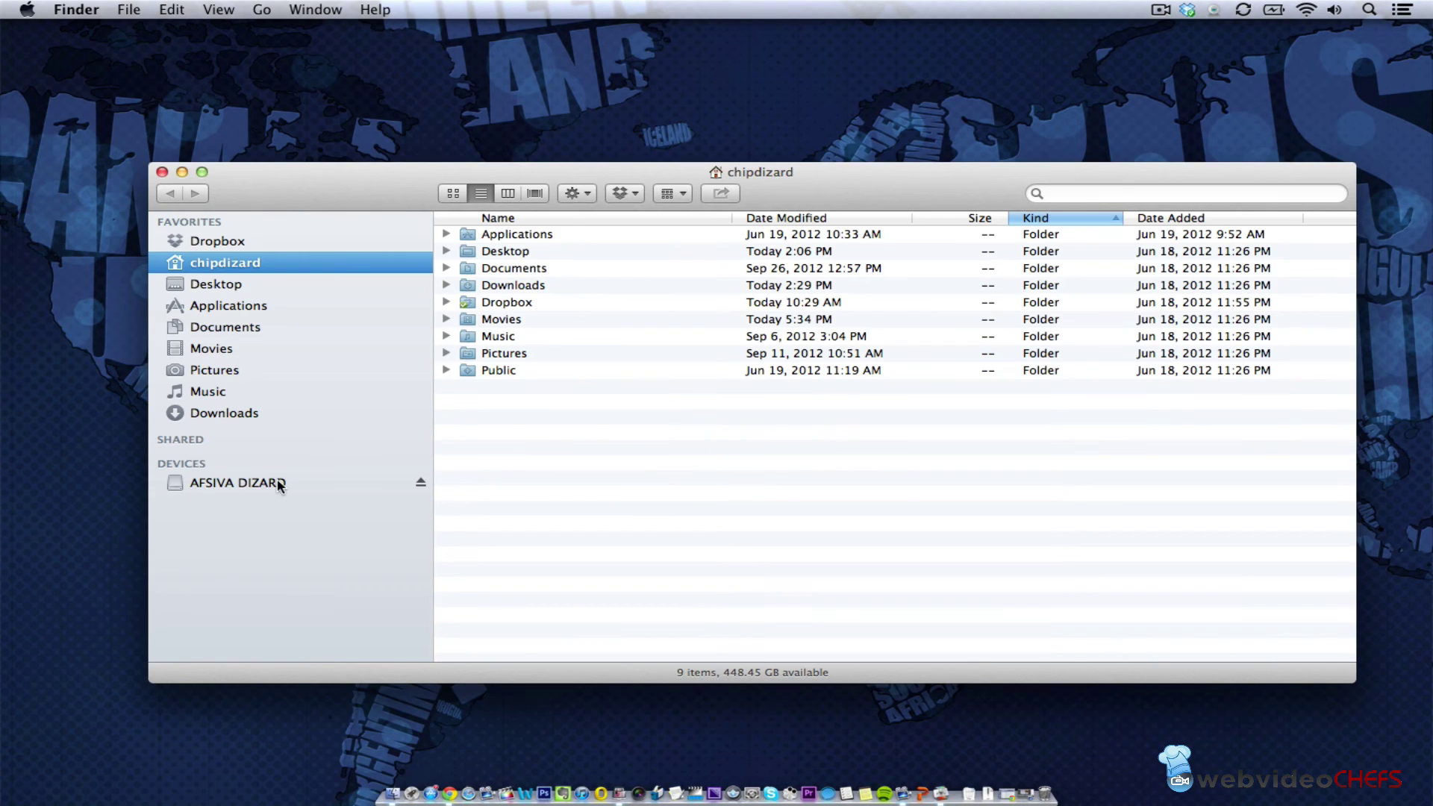
left_click(279, 485)
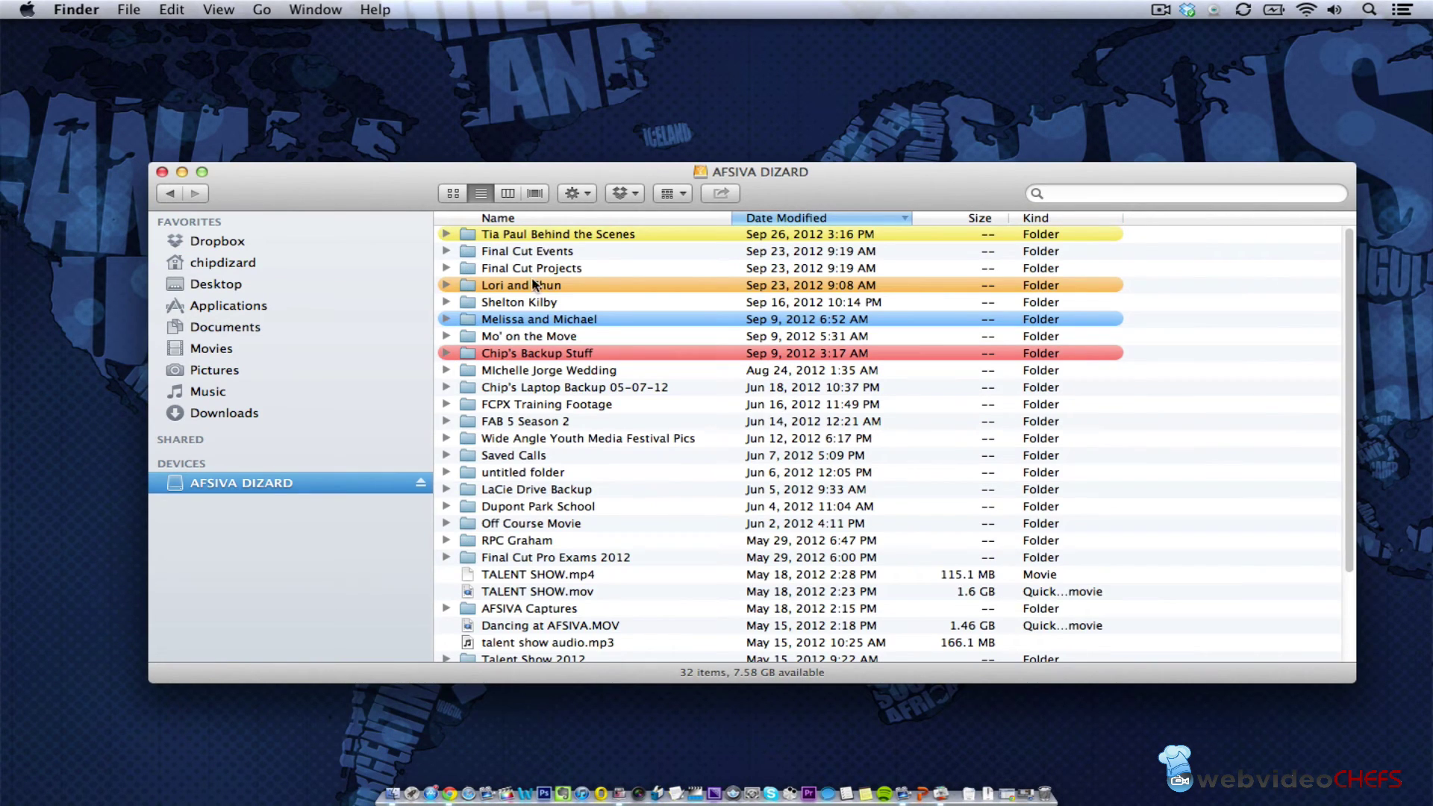
double_click(528, 321)
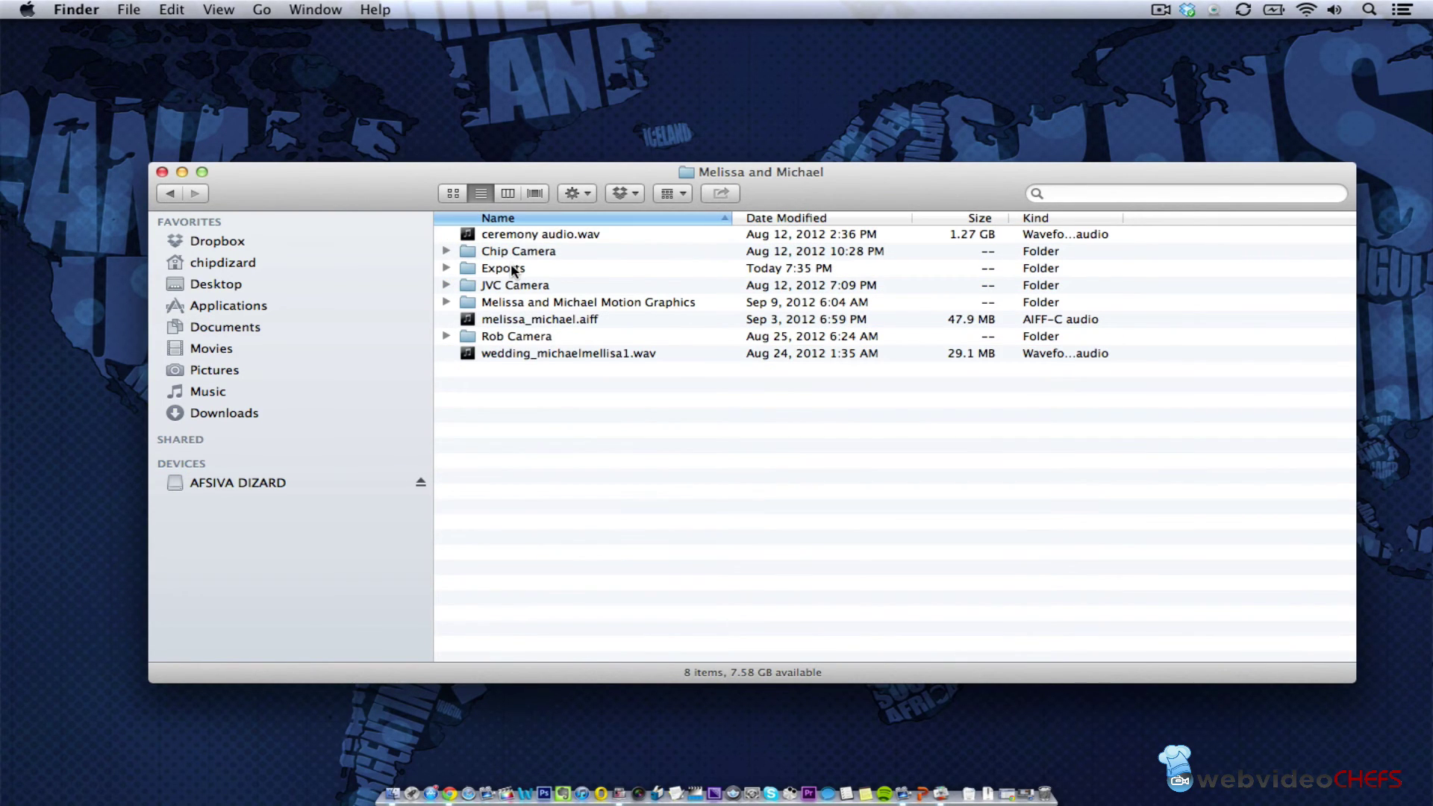
double_click(512, 270)
double_click(503, 233)
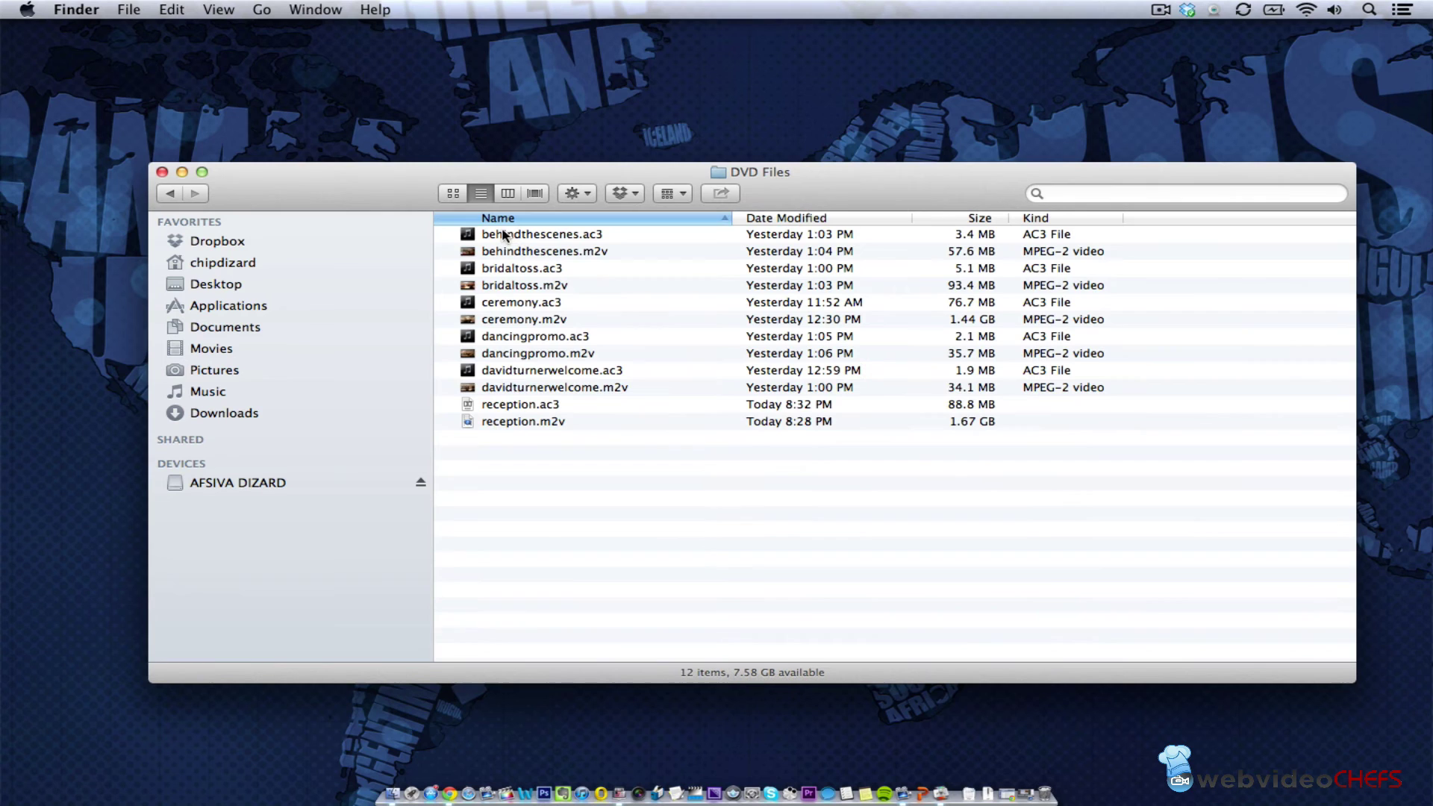
left_click(170, 194)
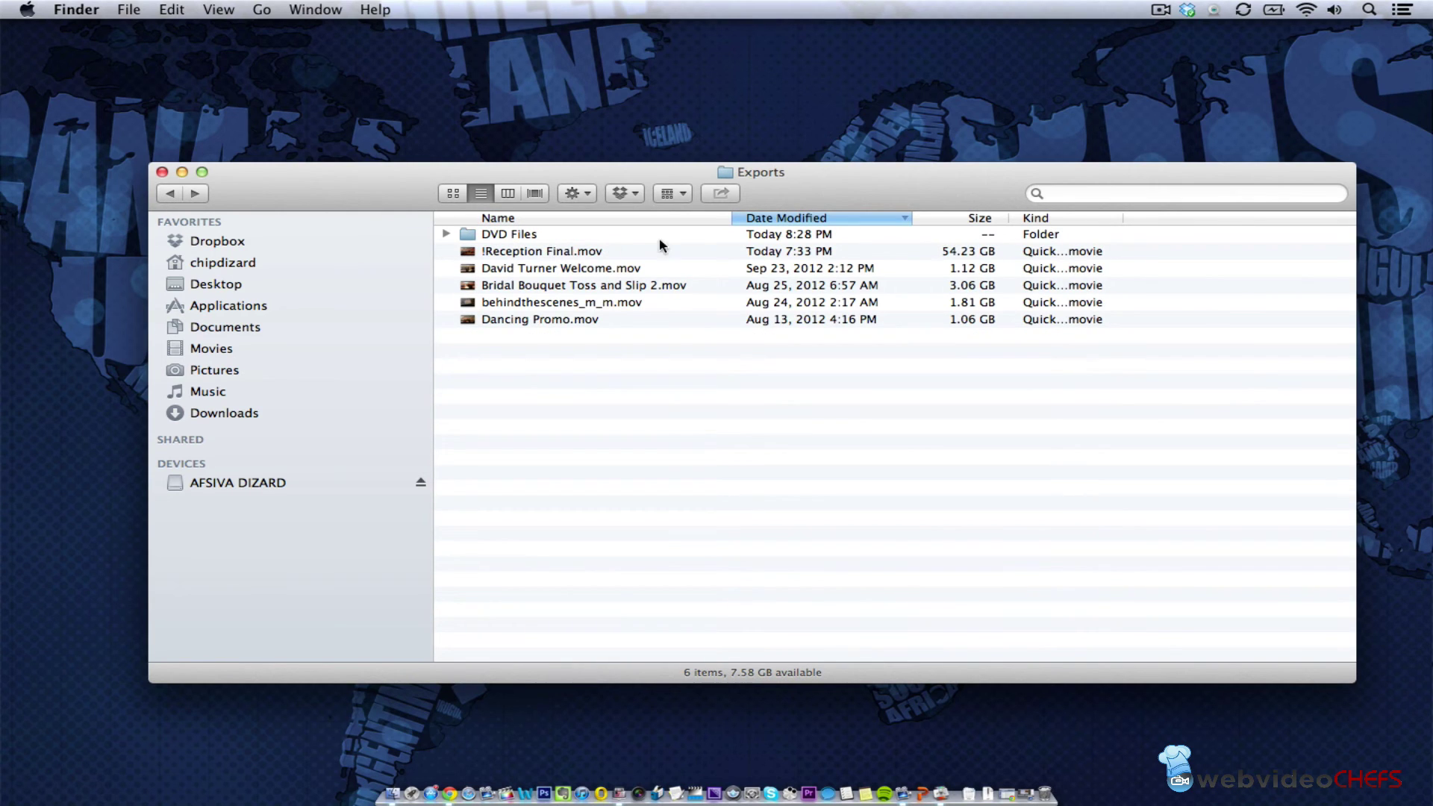
double_click(470, 232)
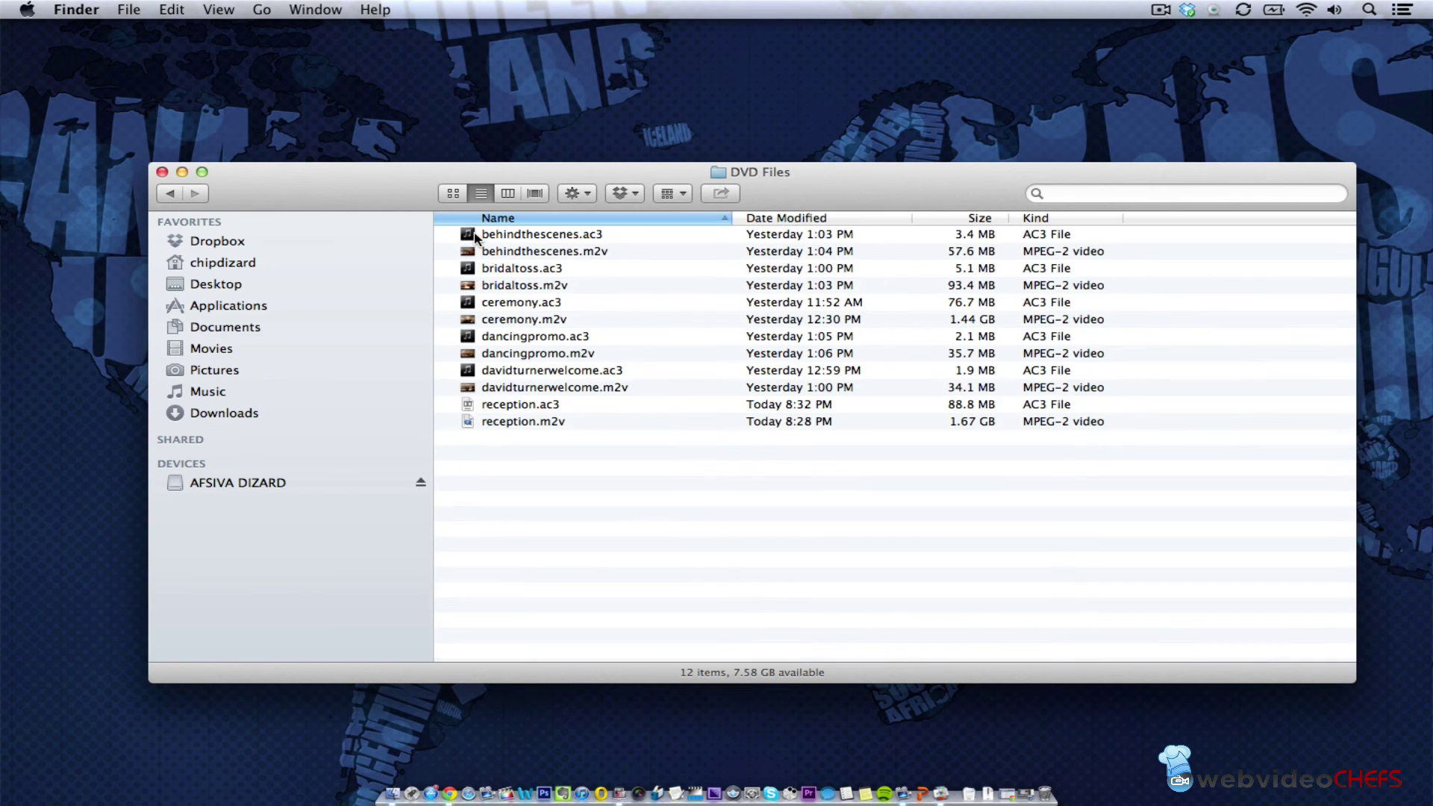
left_click(829, 218)
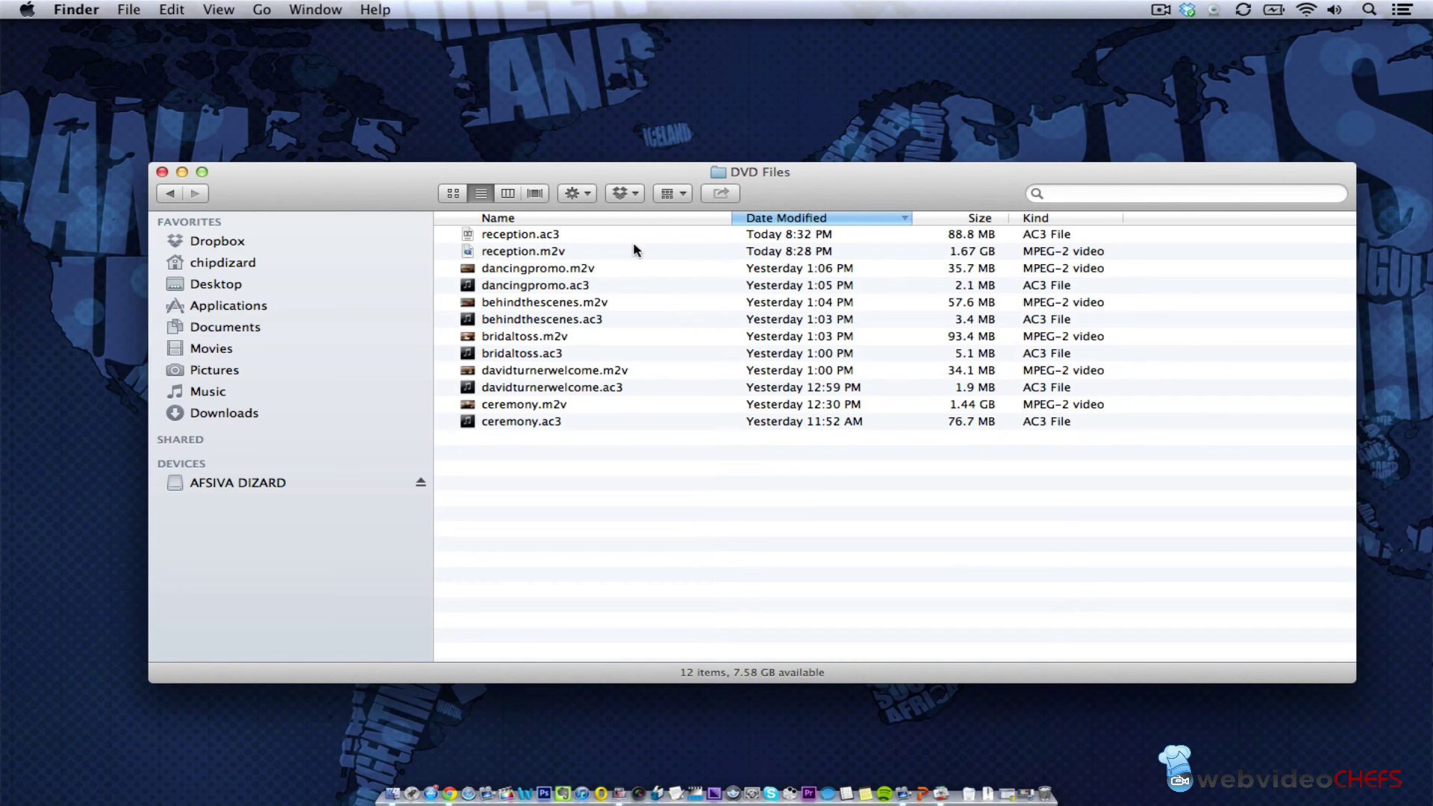
left_click(713, 254)
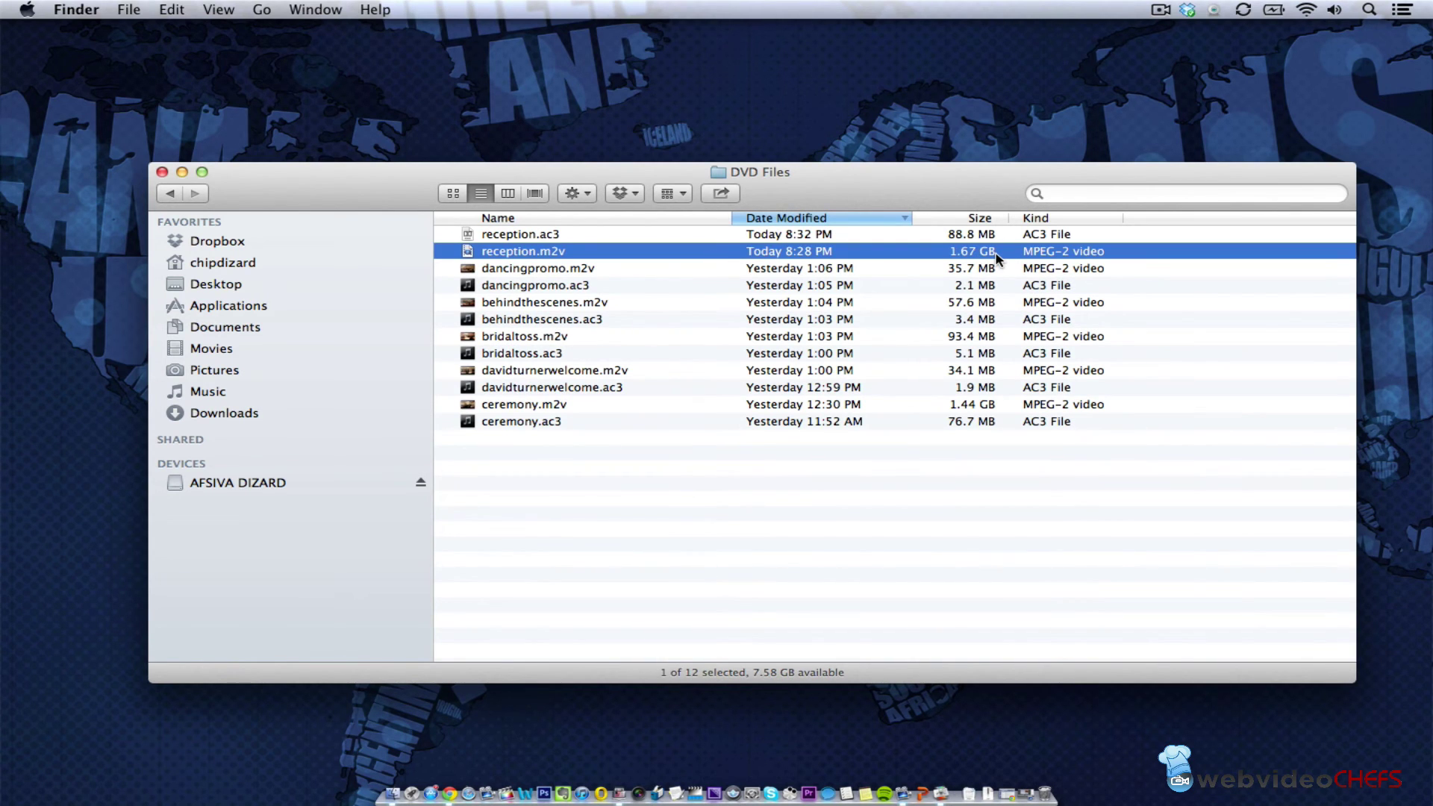
key("space")
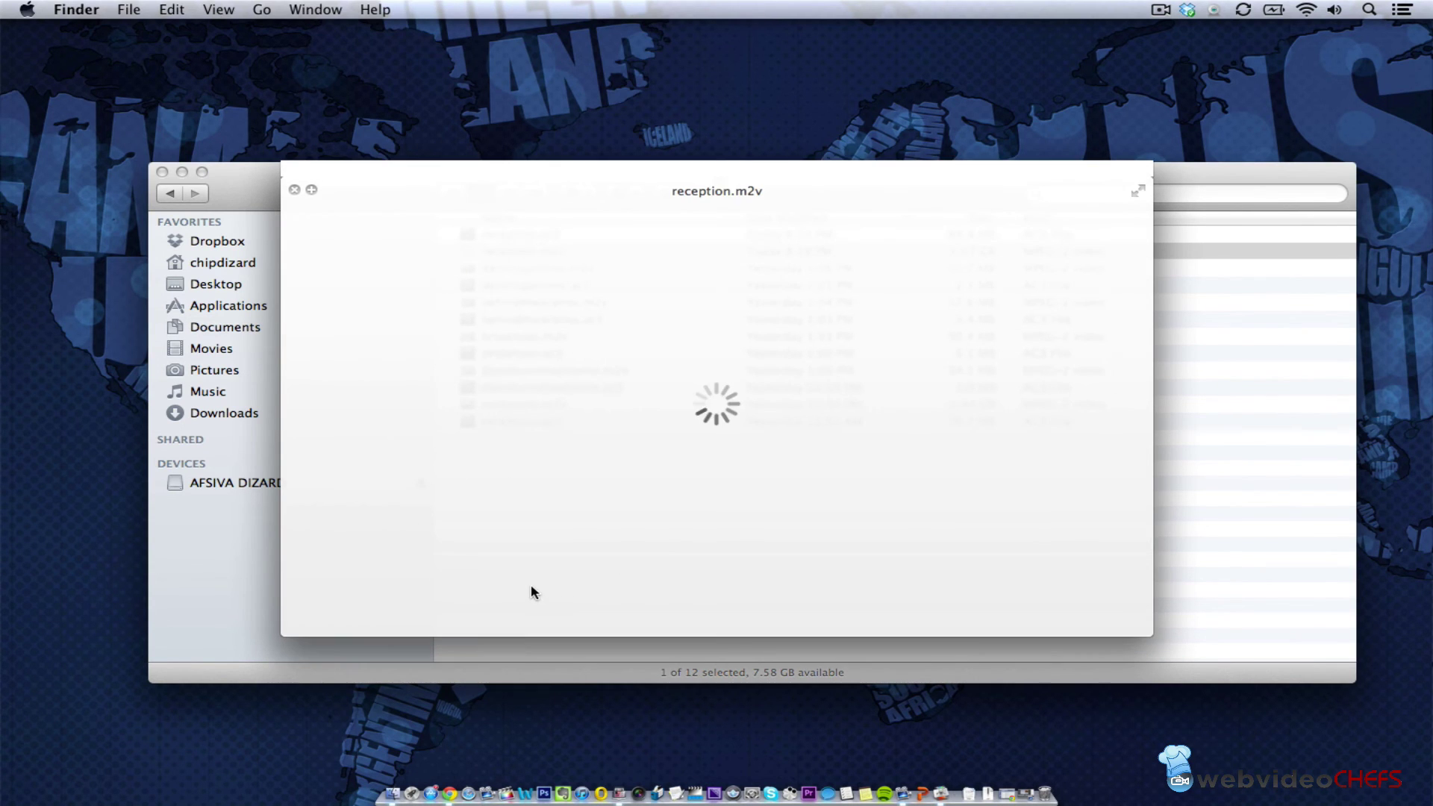
left_click(530, 627)
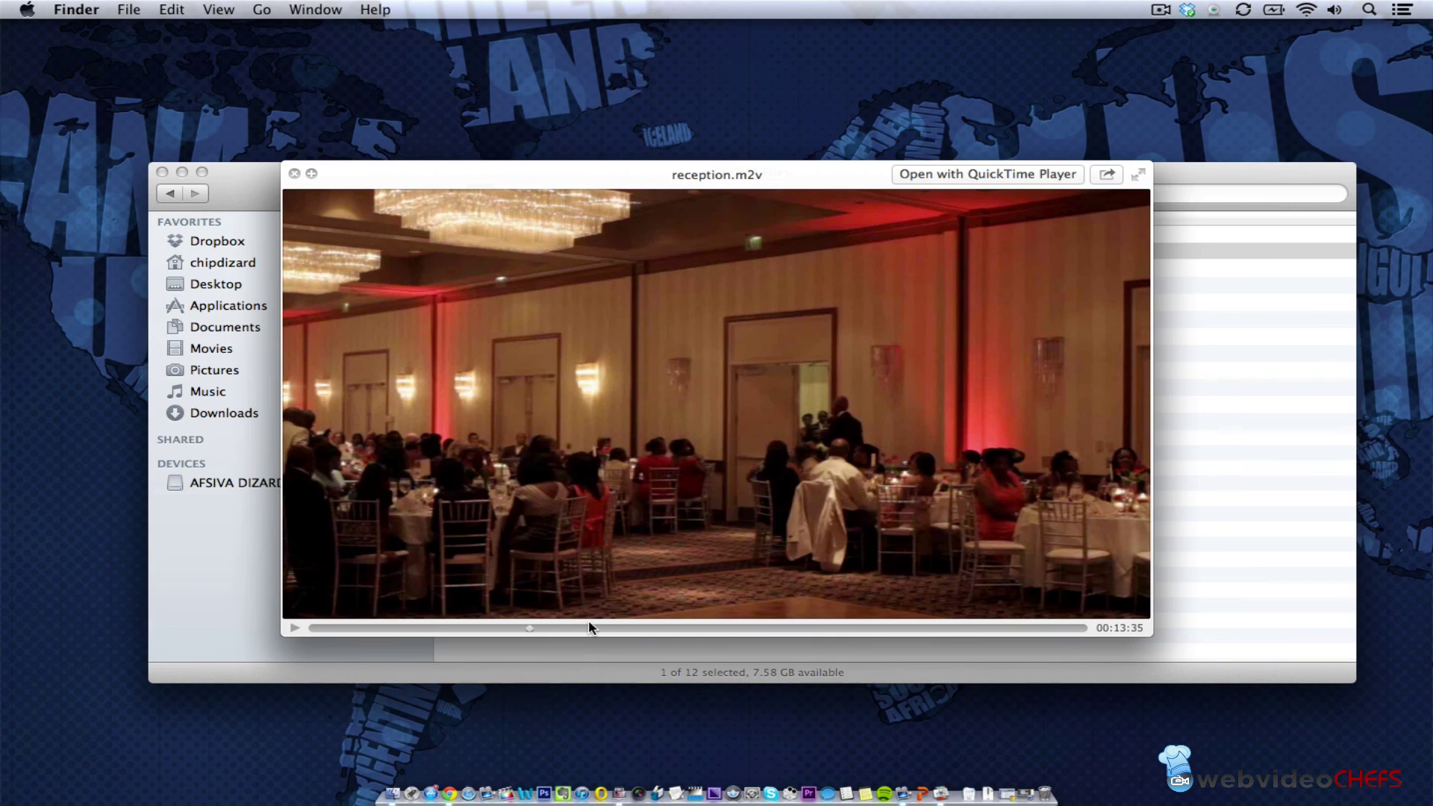
left_click(660, 628)
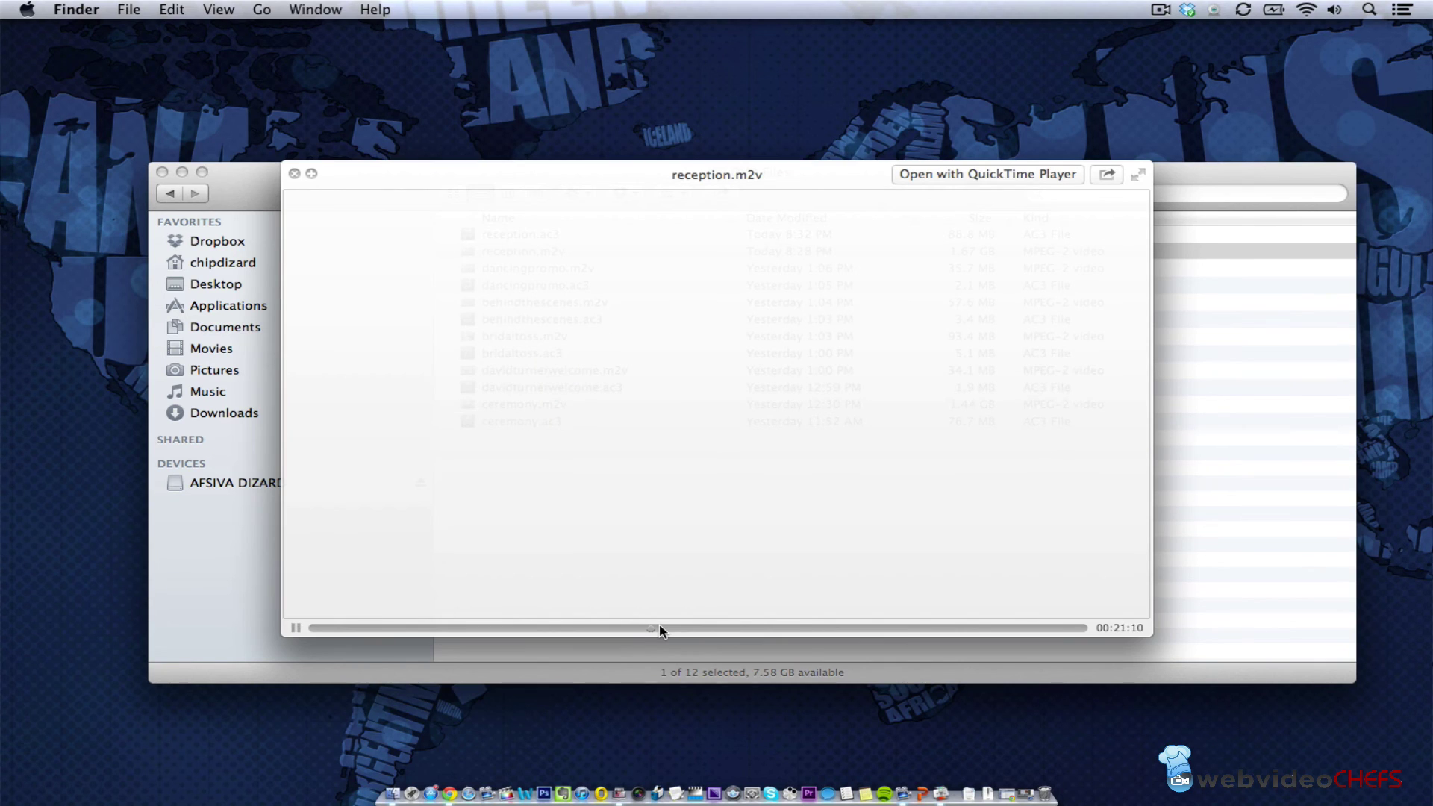
key("space")
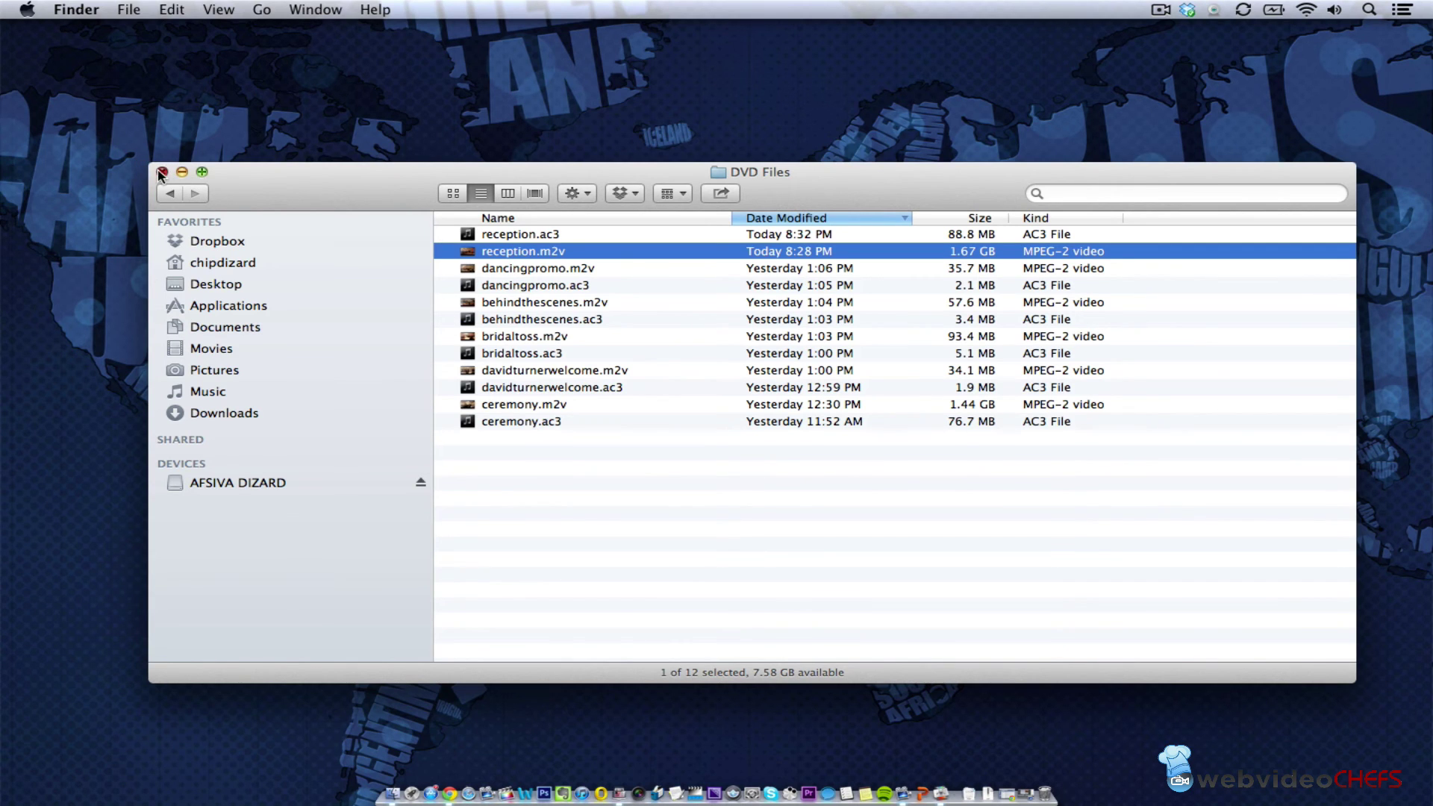
Close the DVD Files Finder window so only the bare desktop remains.
left_click(161, 172)
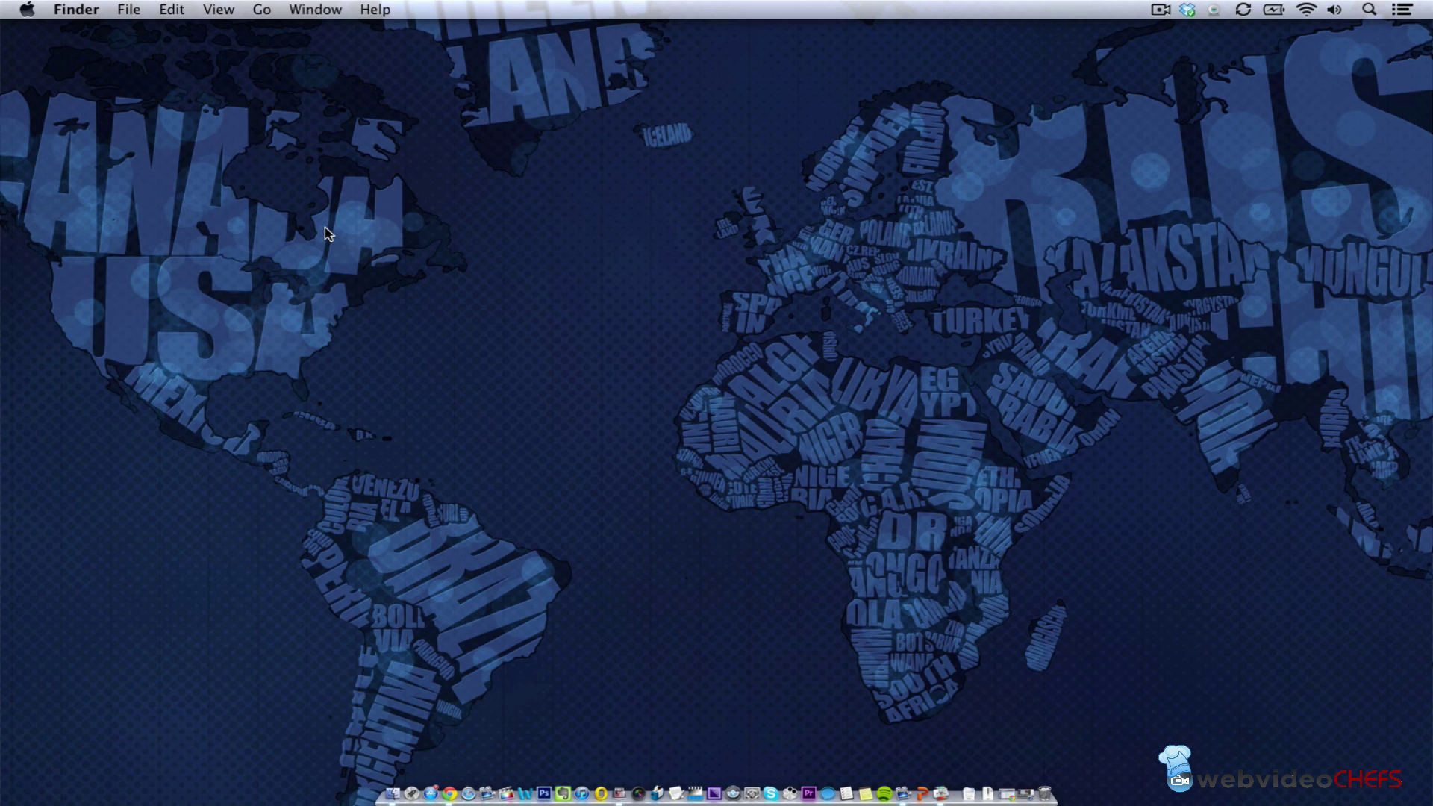